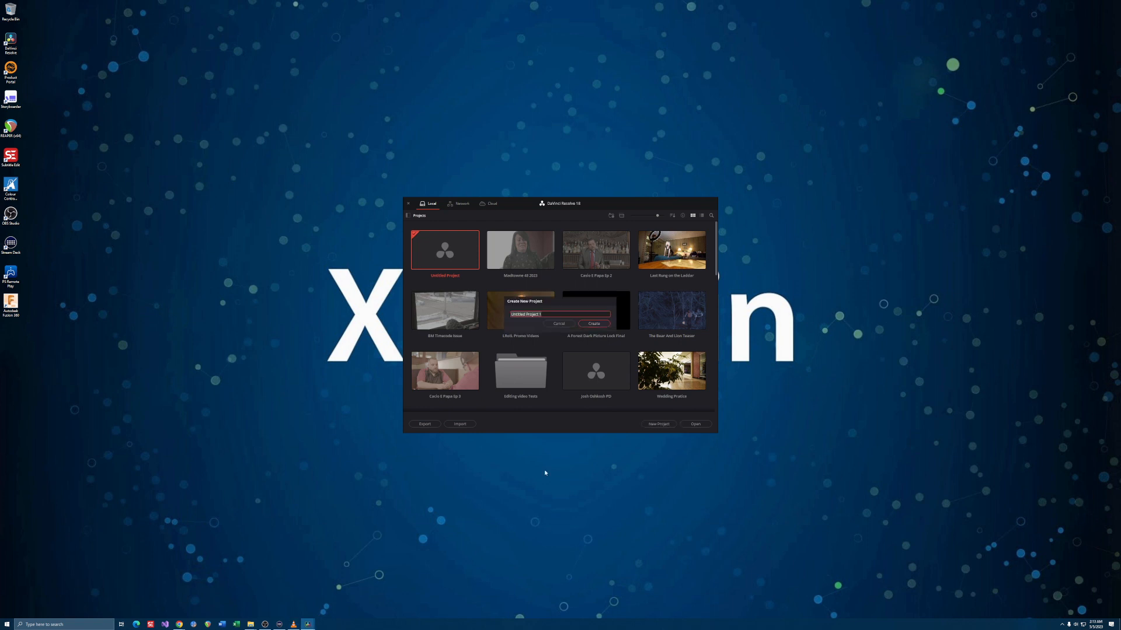
- Create a project named "Post Production Audio Layout Demo" and open the Edit page
text(Audio Layout Demo)
key(Return)
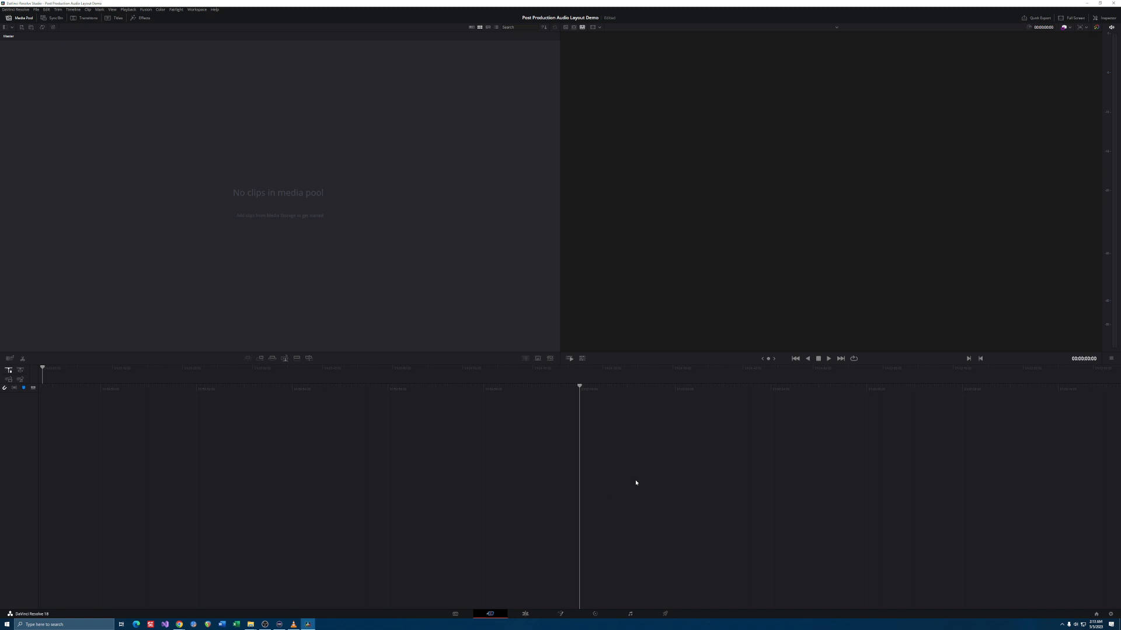
click(526, 615)
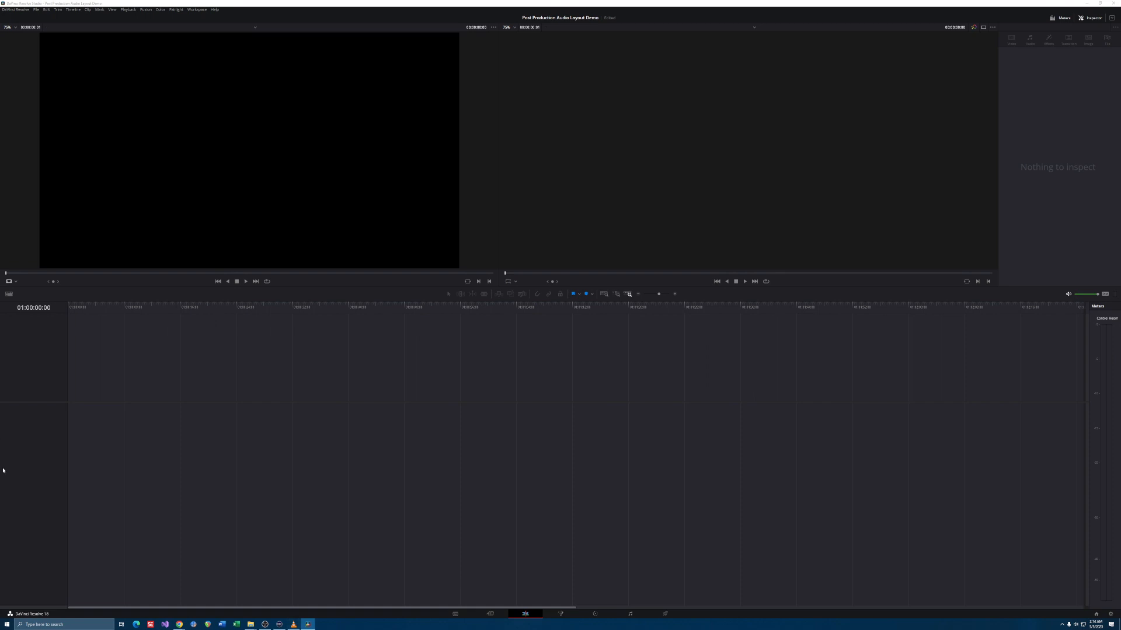
- Show the effects library on the Fairlight page and return to the Edit page
click(631, 614)
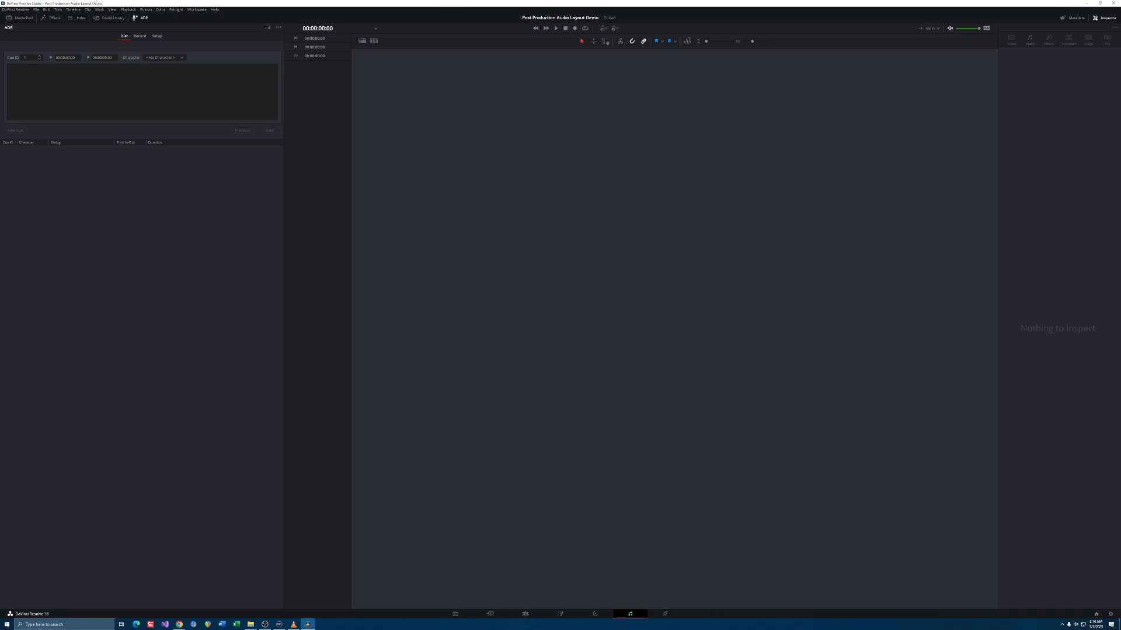
click(52, 17)
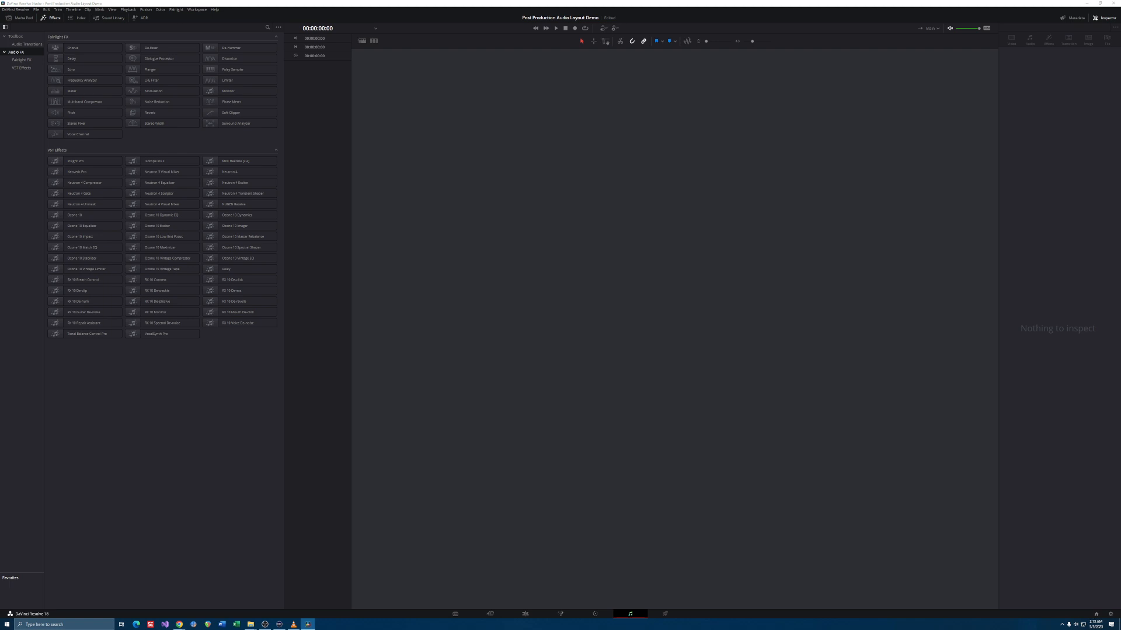
key(shift+4)
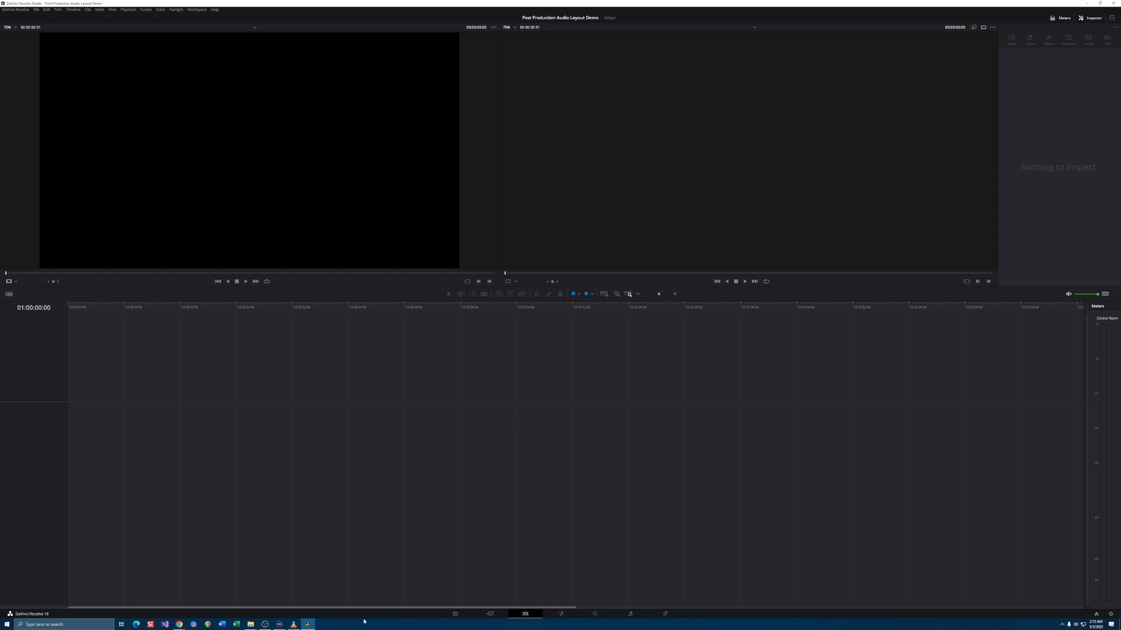
- Place the recorded MP4 clip at the start of the timeline, changing the project frame rate to match it
mouse_move(251, 626)
drag(1058, 296, 469, 438)
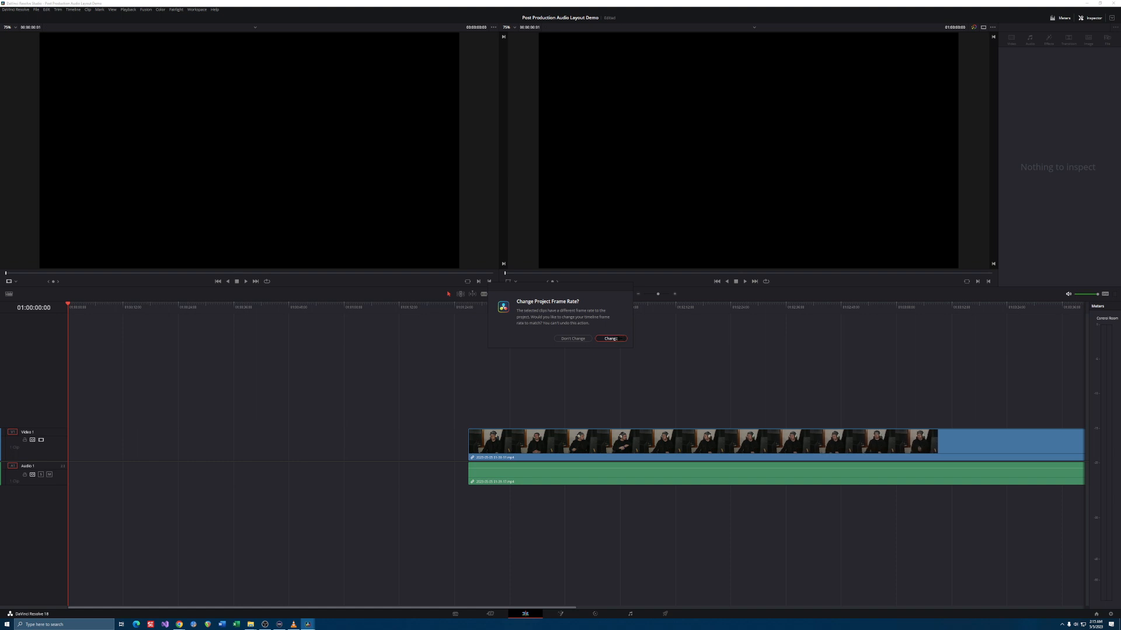
click(617, 338)
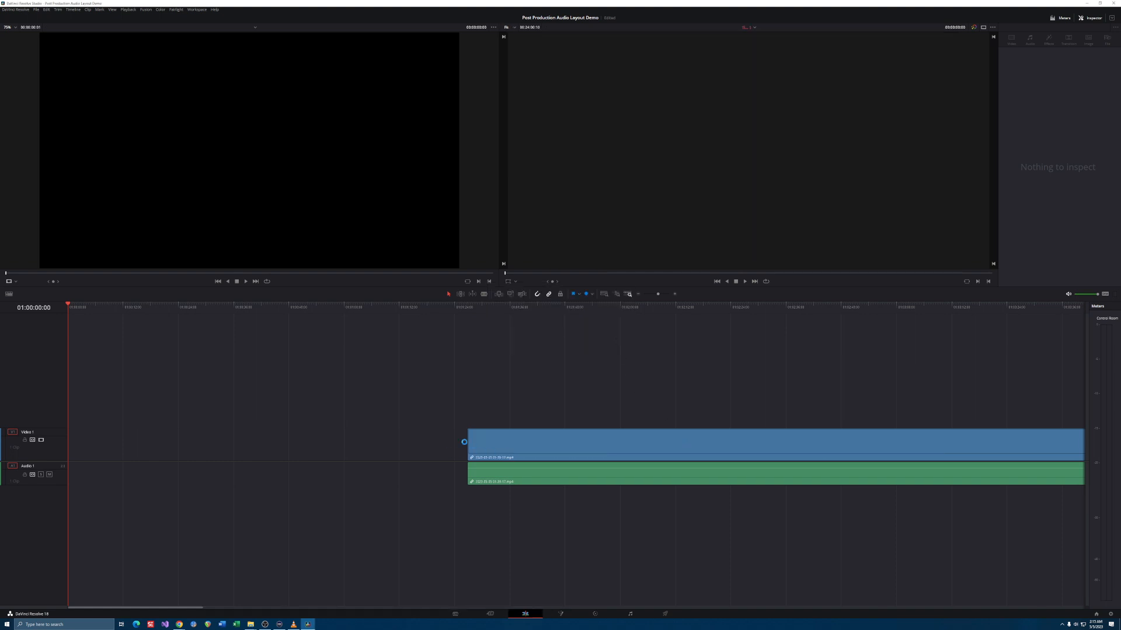
drag(538, 451, 373, 467)
click(309, 525)
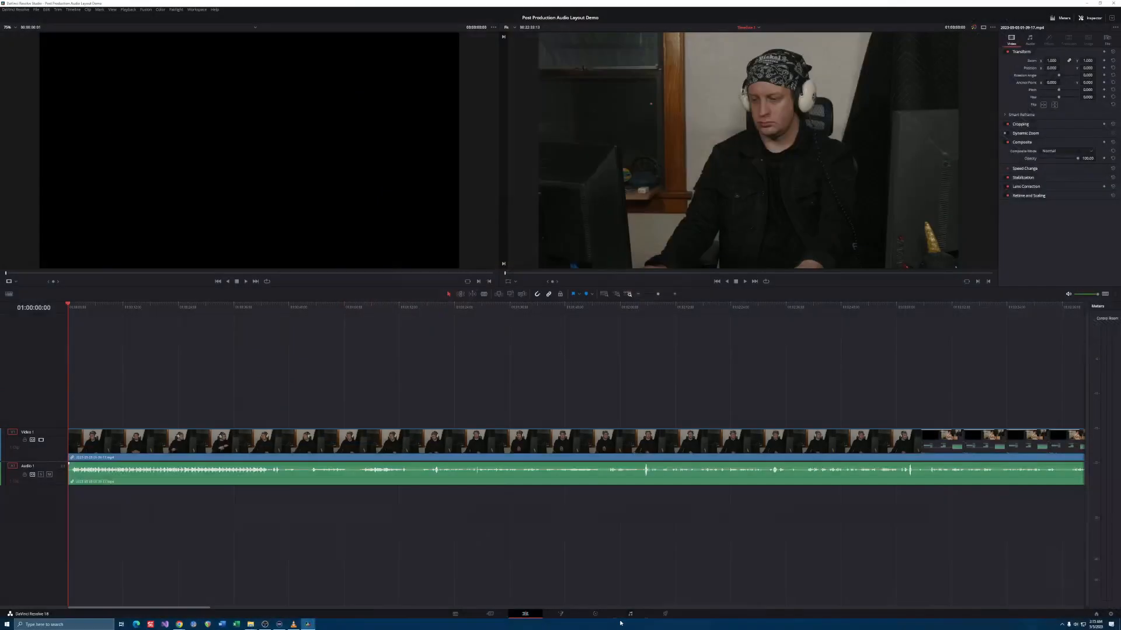
- On the Fairlight page, enlarge the Audio 1 track's height and rename the track
click(630, 614)
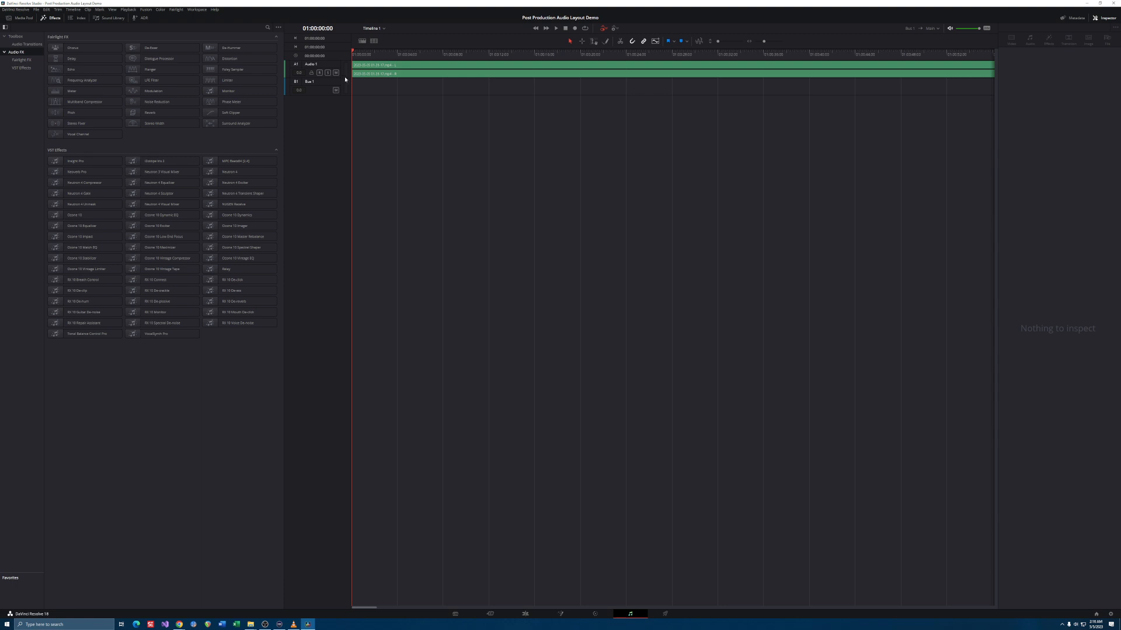
drag(343, 79, 337, 108)
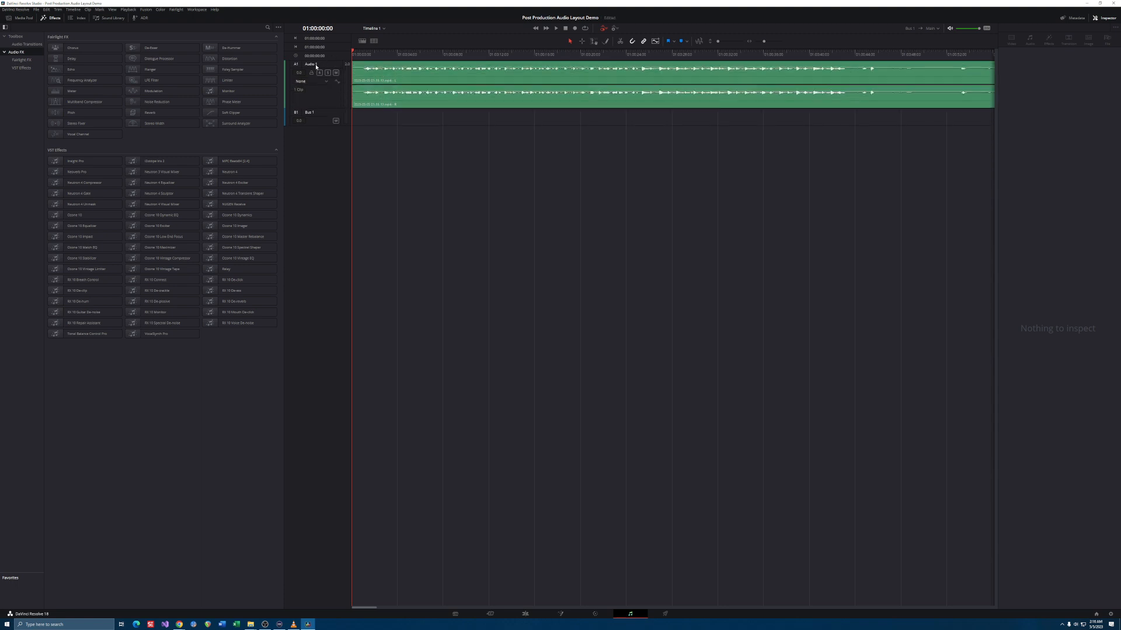
click(316, 68)
double_click(316, 66)
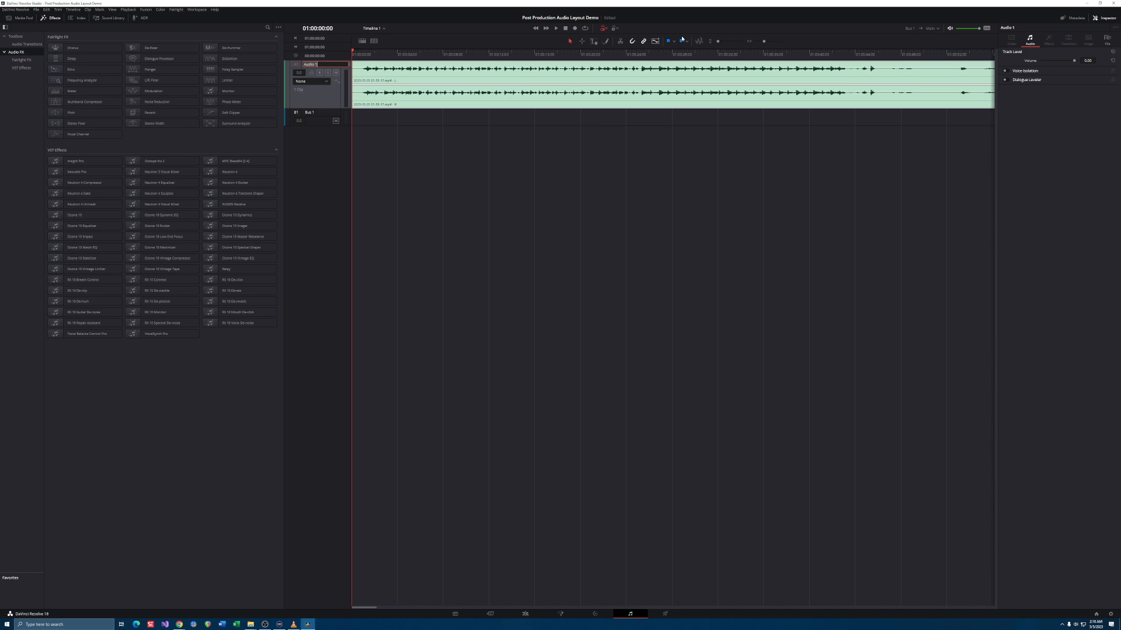
text(Mi)
key(BackSpace)
key(BackSpace)
key(BackSpace)
key(BackSpace)
key(BackSpace)
key(Return)
click(331, 210)
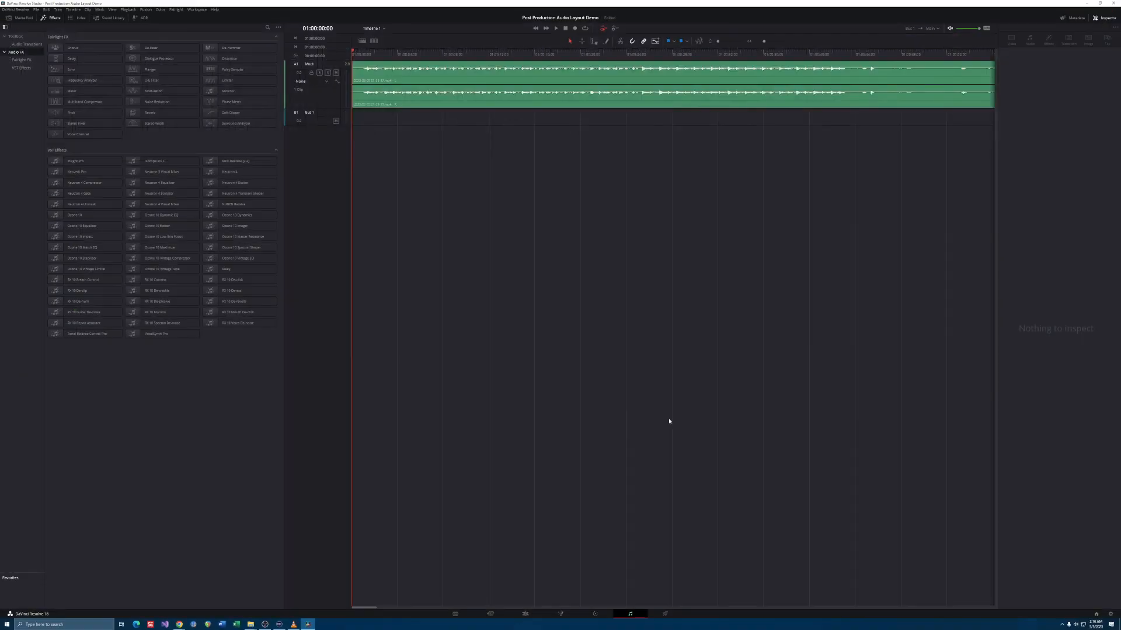
- Add seven buses to the timeline in the Bus Format settings
click(182, 10)
mouse_move(199, 12)
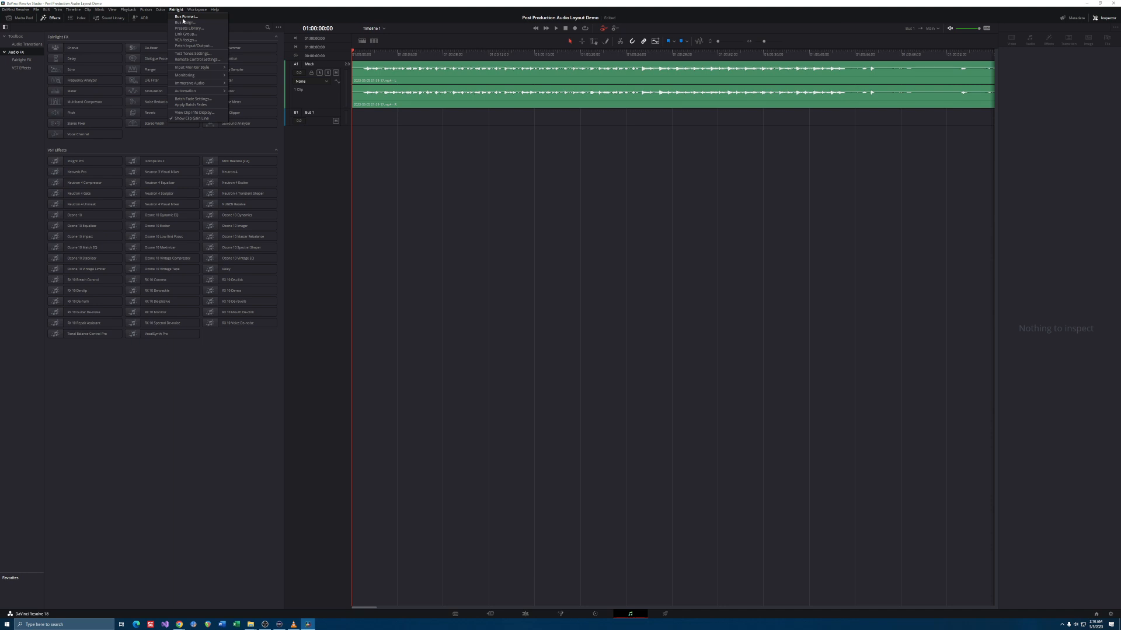
click(184, 18)
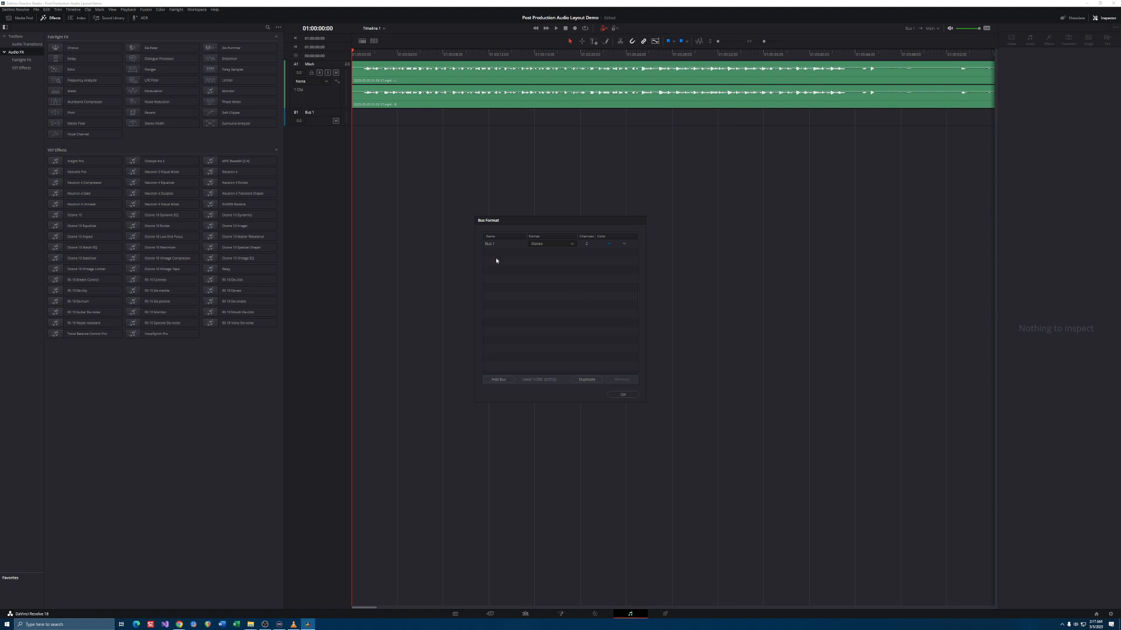
click(499, 379)
click(499, 379)
click(498, 379)
click(498, 380)
click(507, 381)
click(507, 382)
click(508, 381)
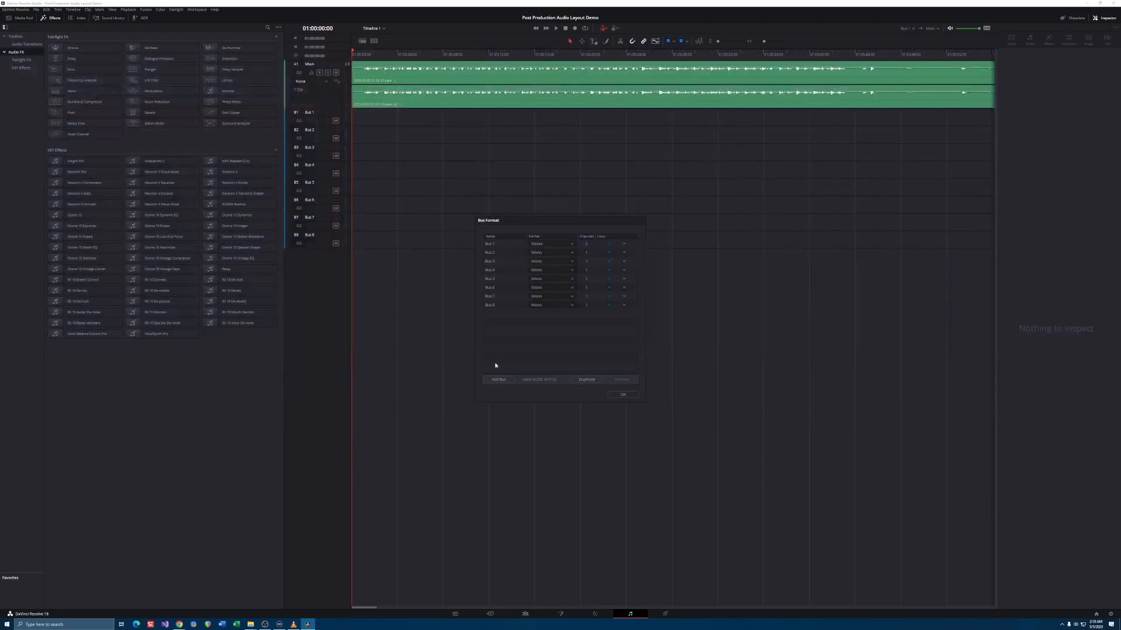
- Rename Bus 1 as "M1: Stereo" and Bus 2 as "M2: Stereo M & E"
click(505, 244)
double_click(491, 244)
text(M1: Stereo)
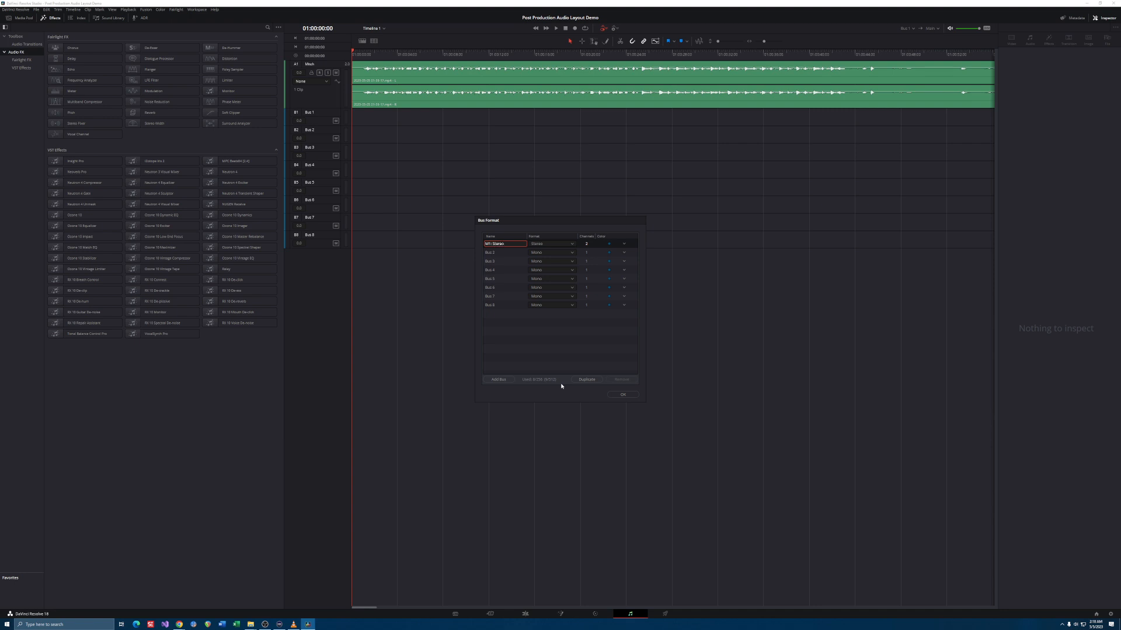
key(Return)
click(499, 253)
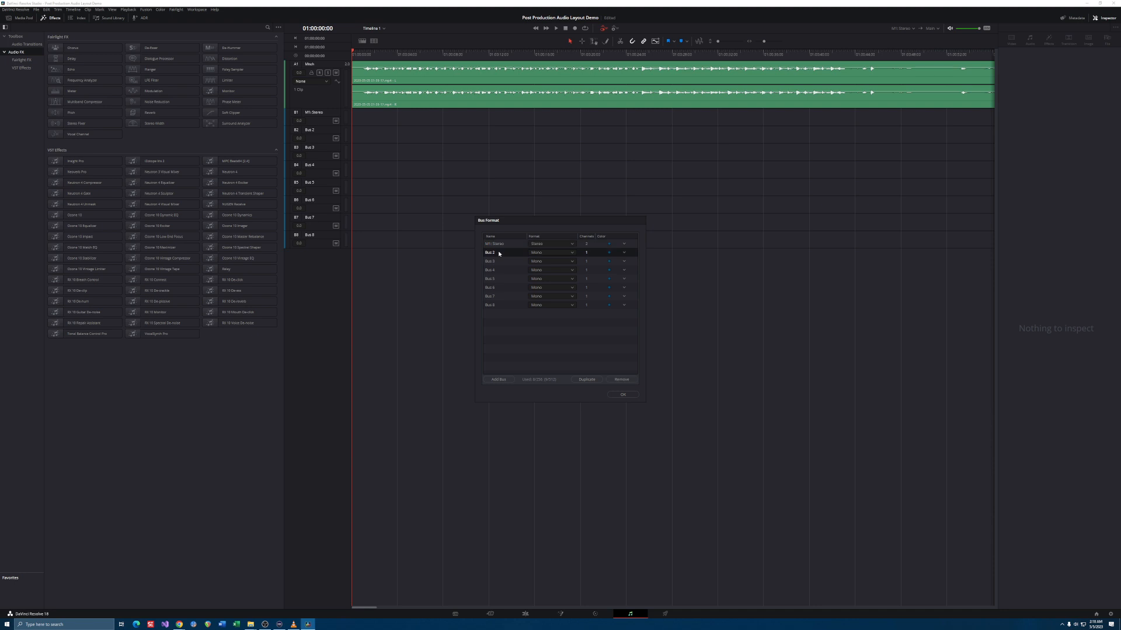
click(499, 253)
text(M2 Stereo M & E)
key(Return)
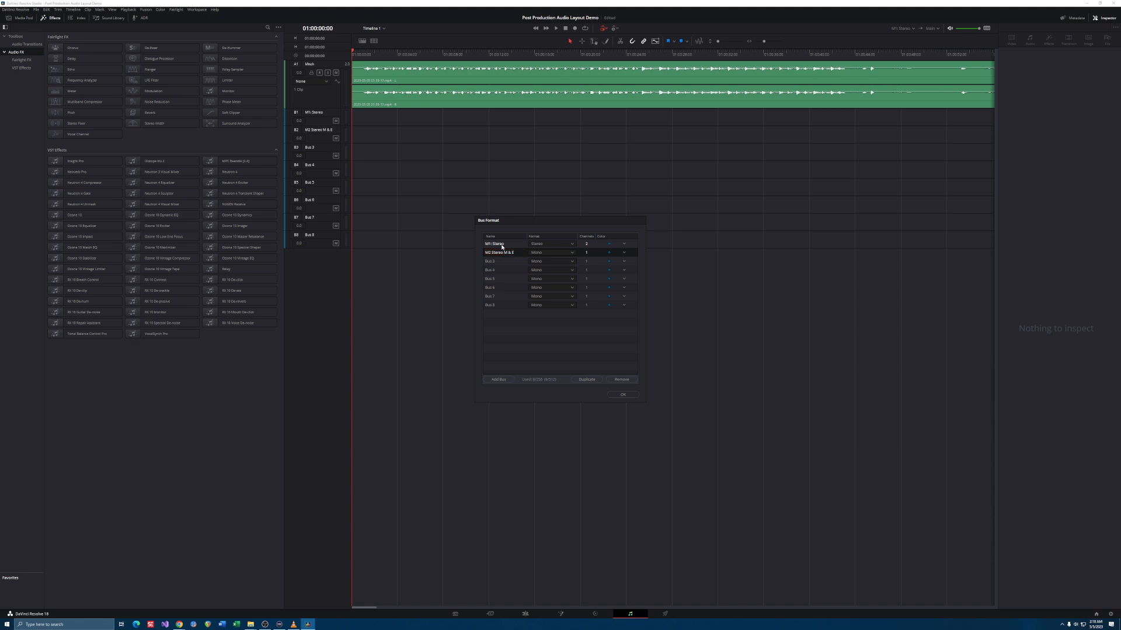
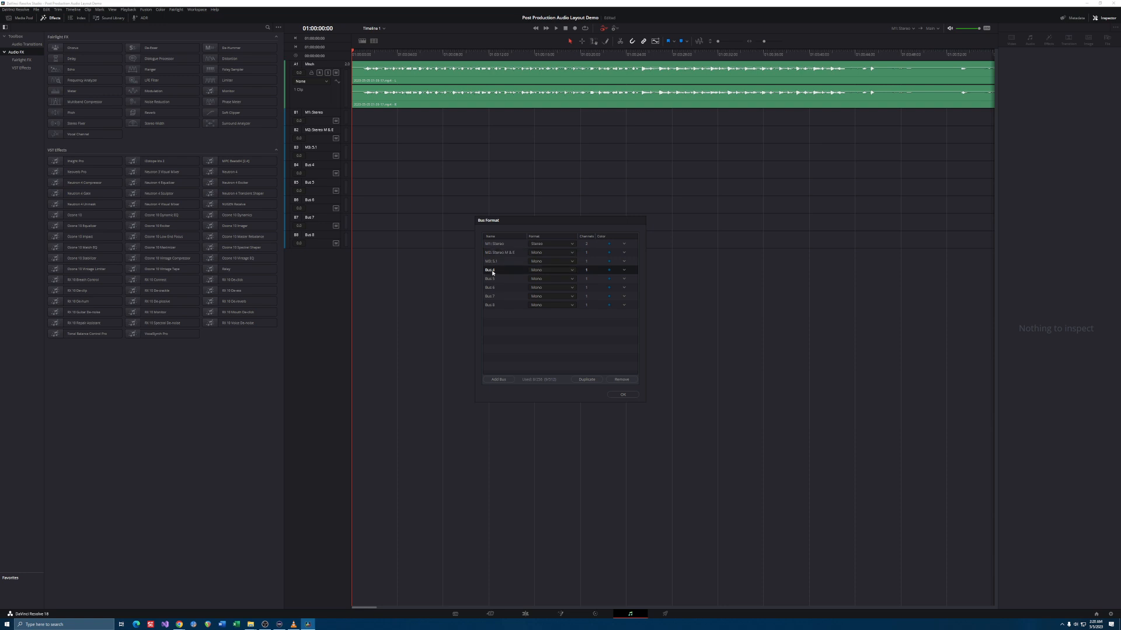
- Rename Bus 4 as "M4: 5.1 M & E" and Bus 5 as "S1: Dialogue"
text(M4 5.1 M & E)
key(Return)
click(507, 279)
click(507, 278)
text(S1: Dialogue)
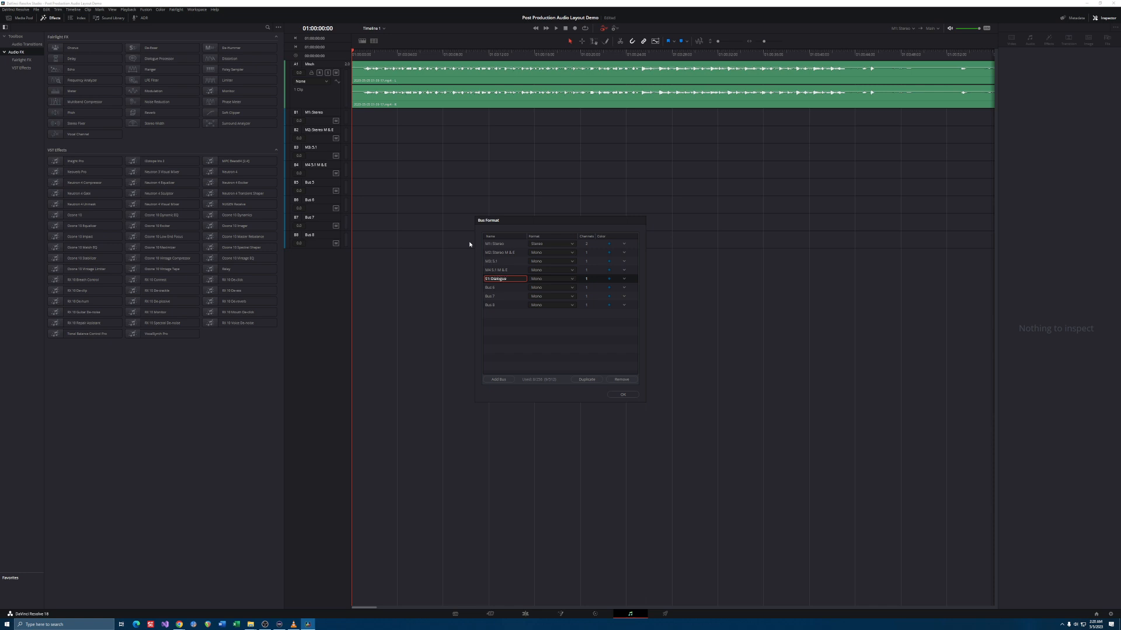
key(Return)
- Rename Bus 6 as "S2: Background" and Bus 7 as "S3: SFX"
double_click(490, 288)
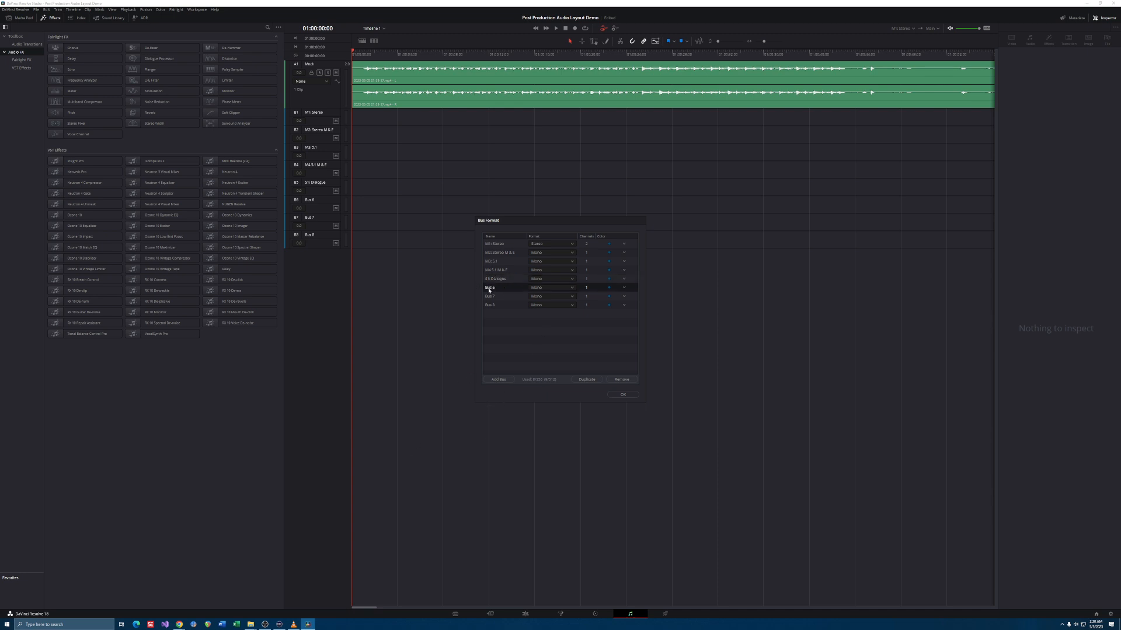
text(S2: Background)
key(Return)
click(505, 296)
click(505, 296)
text(SFX)
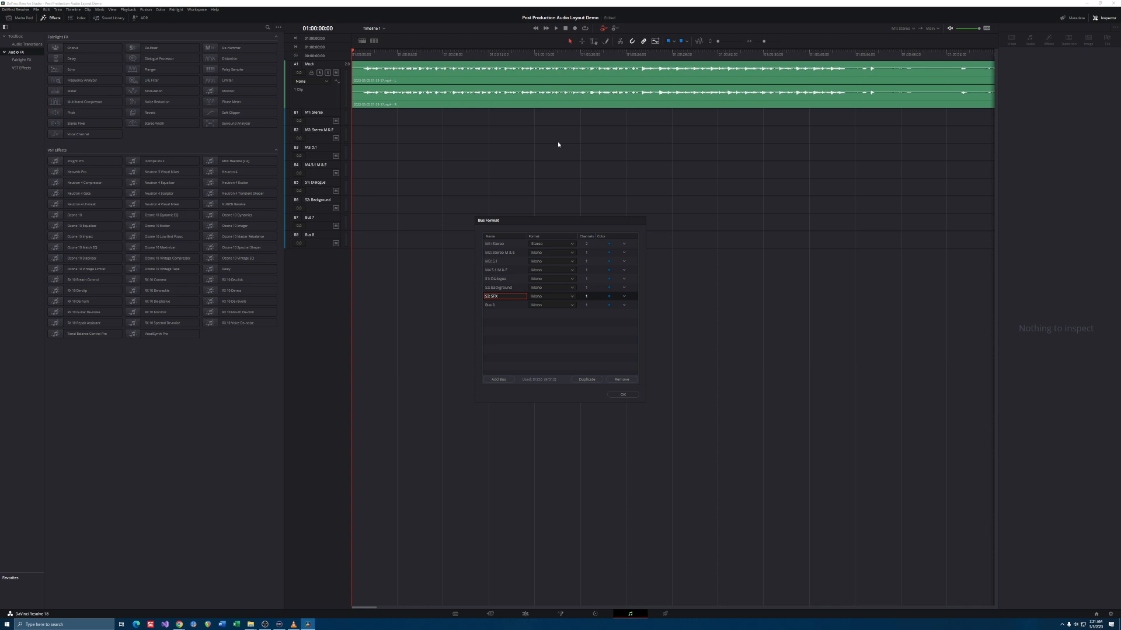
- Rename Bus 8 as "S4: Music"
click(504, 308)
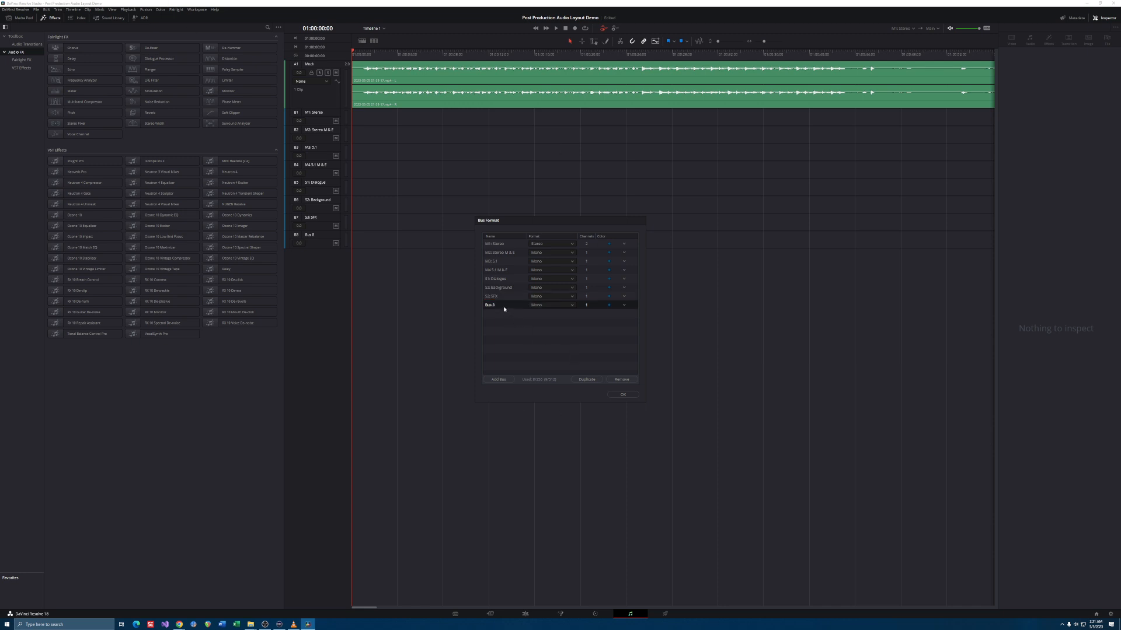
double_click(495, 305)
text(S4: Music)
click(516, 324)
- Set the M2 bus format to Stereo and the M3 and M4 bus formats to 5.1
click(547, 251)
click(539, 266)
click(542, 262)
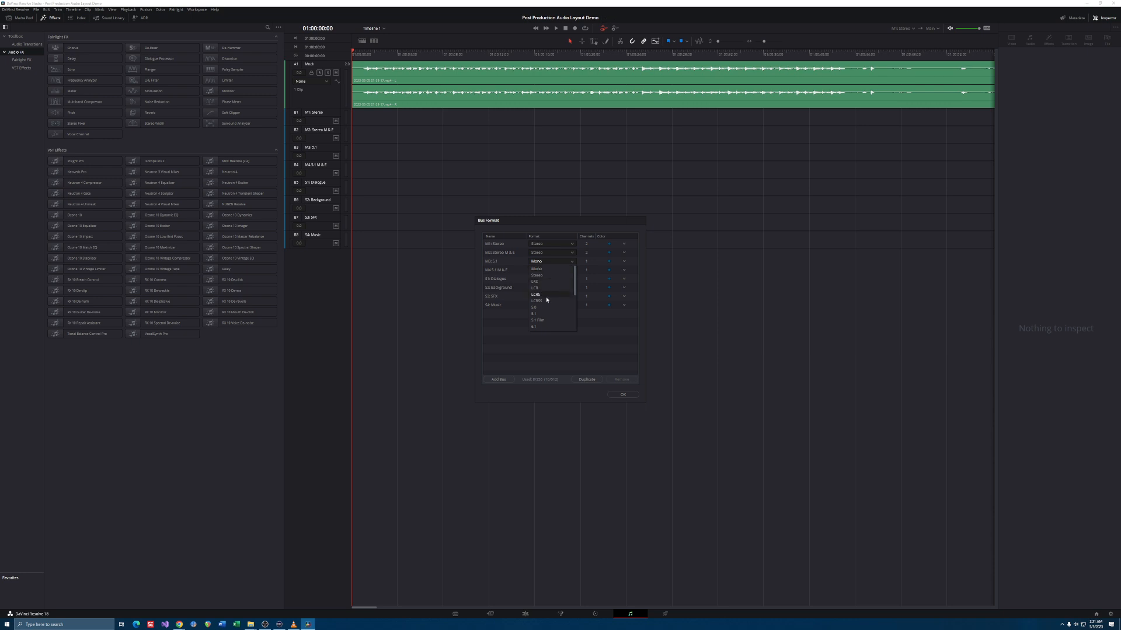
click(544, 313)
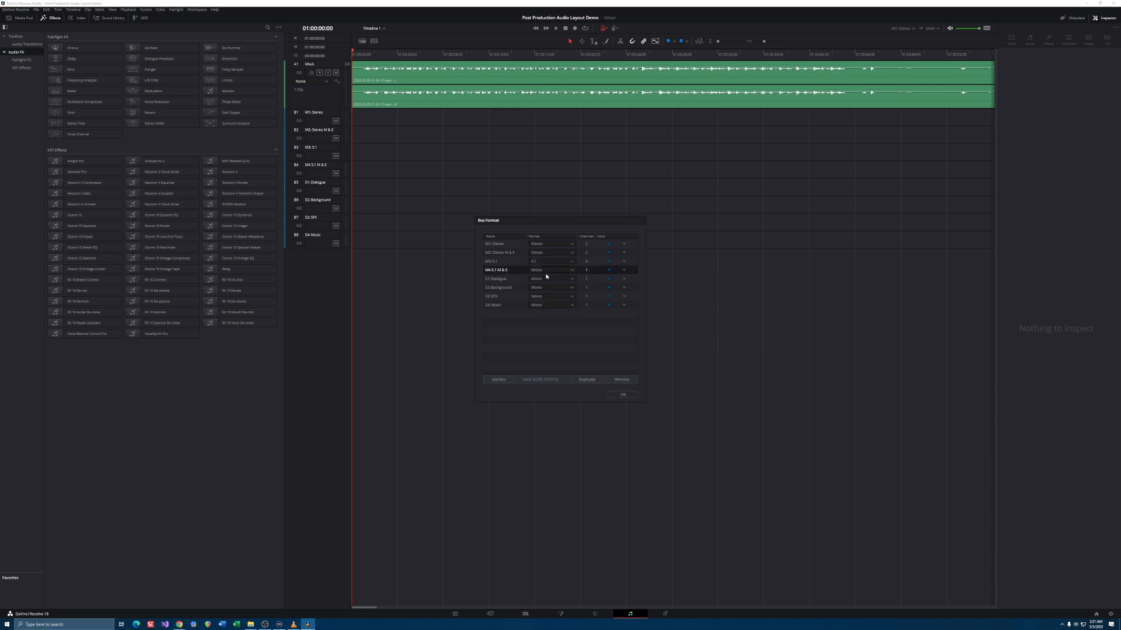
click(545, 270)
click(541, 325)
- Set the format of the four stem buses, S1 Dialogue through S4 Music, to 5.1
click(545, 279)
scroll(547, 341, down, 1)
click(540, 317)
click(543, 287)
click(540, 340)
click(549, 296)
click(544, 349)
click(549, 305)
click(540, 358)
- Try the Apricot and Beige colors on the M1: Stereo bus
click(627, 246)
click(625, 245)
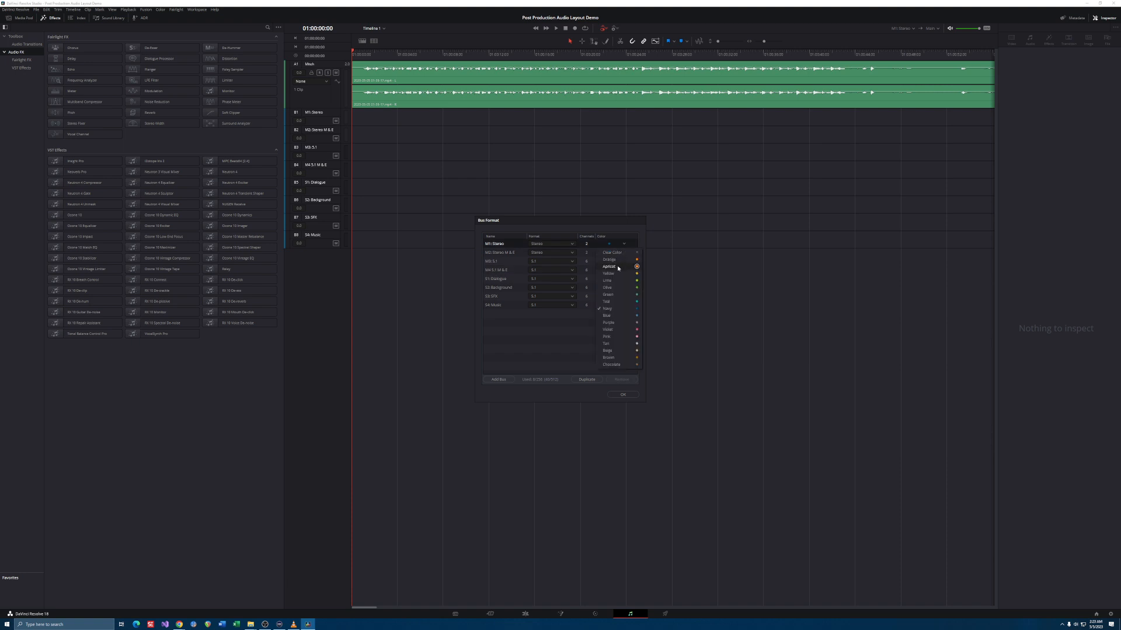
click(618, 266)
click(613, 253)
click(613, 253)
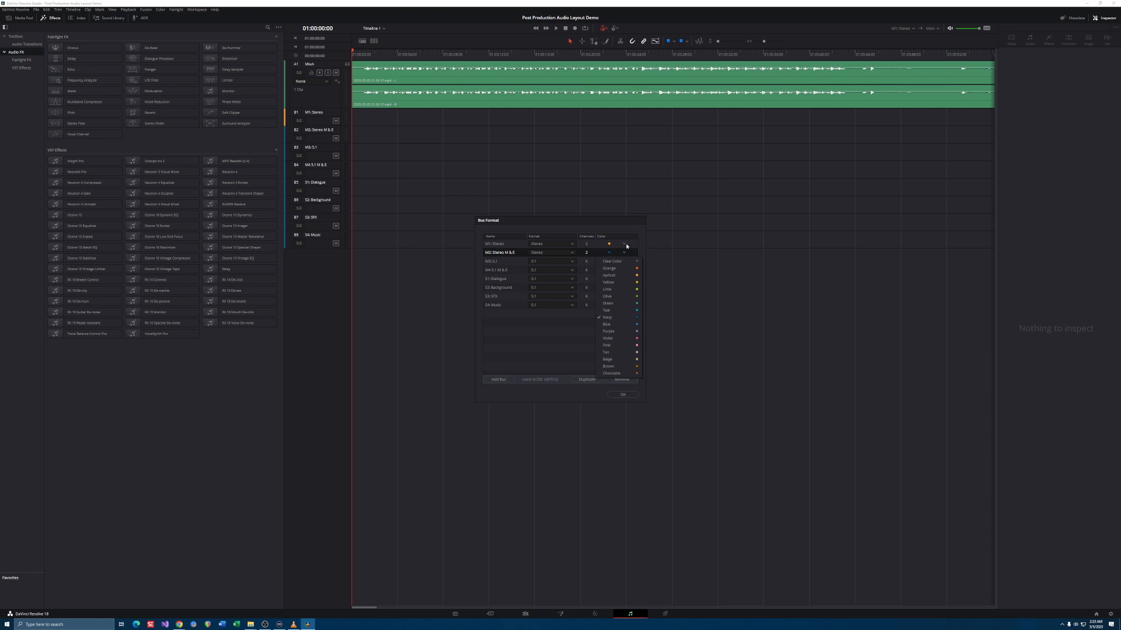
click(615, 248)
click(617, 248)
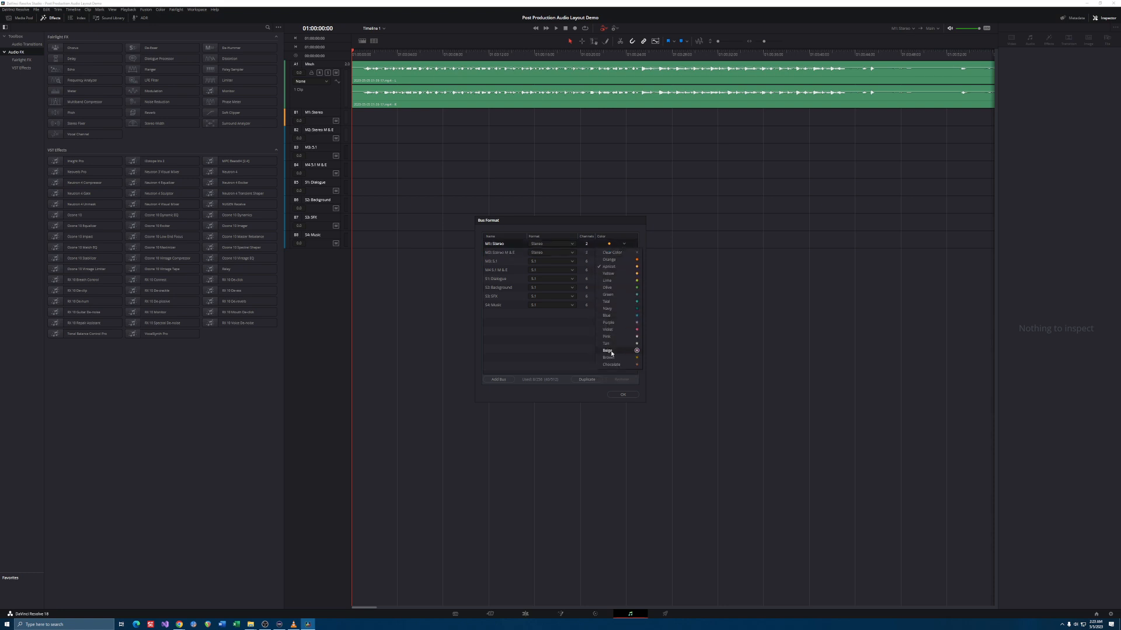
click(619, 351)
click(611, 250)
click(611, 251)
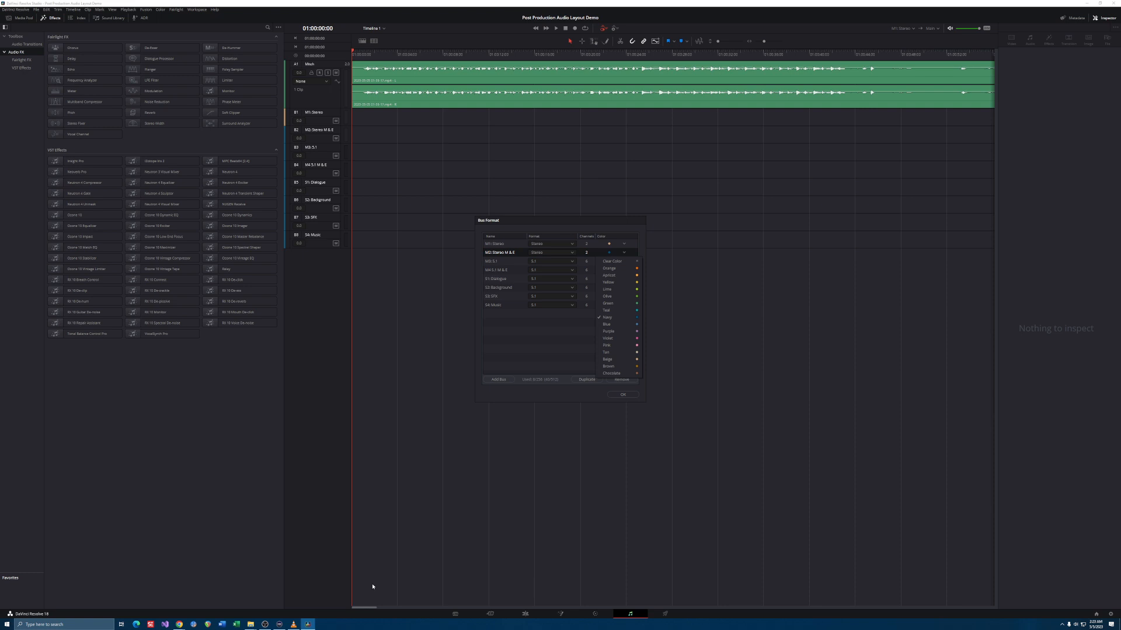
- Color the M1: Stereo bus Tan and the M2: Stereo M & E bus Beige
click(610, 245)
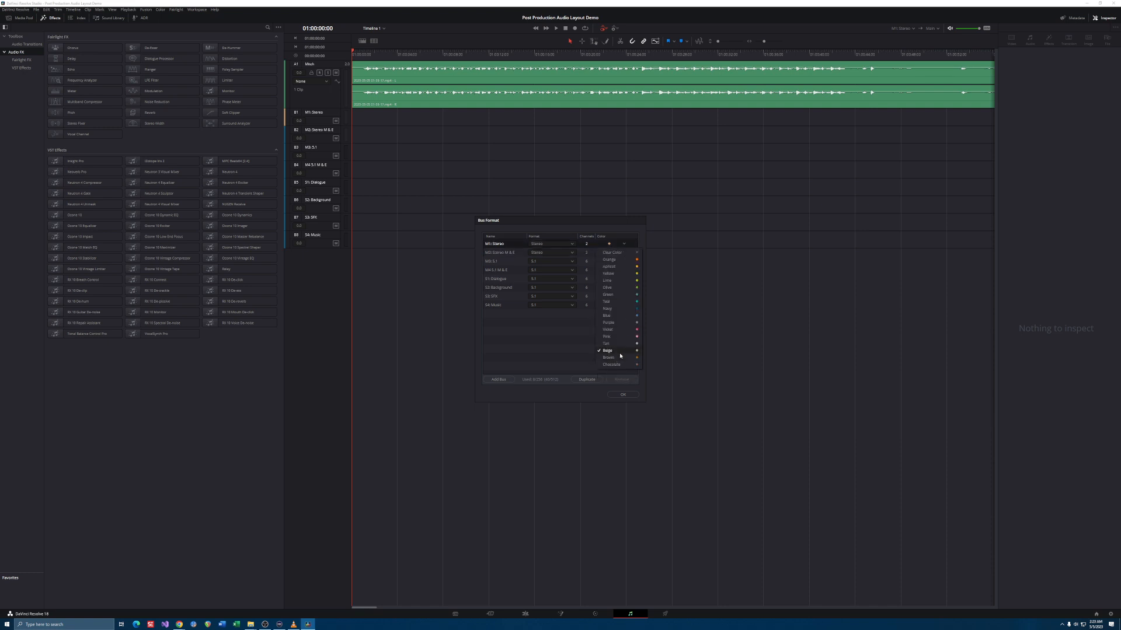
click(623, 346)
click(615, 252)
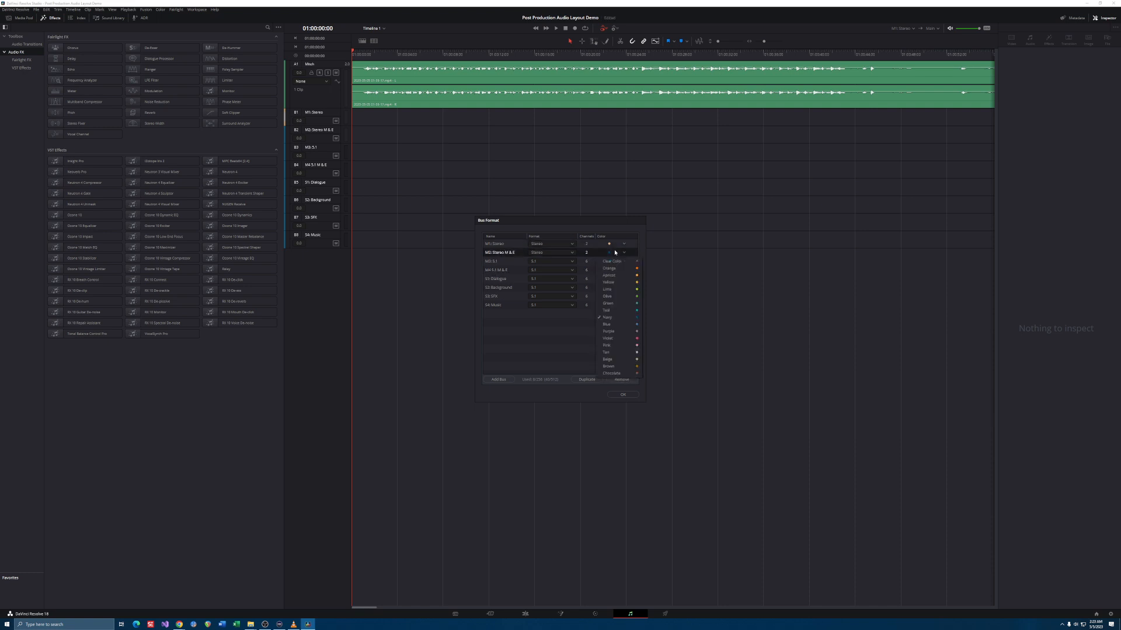
click(621, 360)
- Color the M3: 5.1 bus Brown and the M4: 5.1 M & E bus Chocolate
click(623, 261)
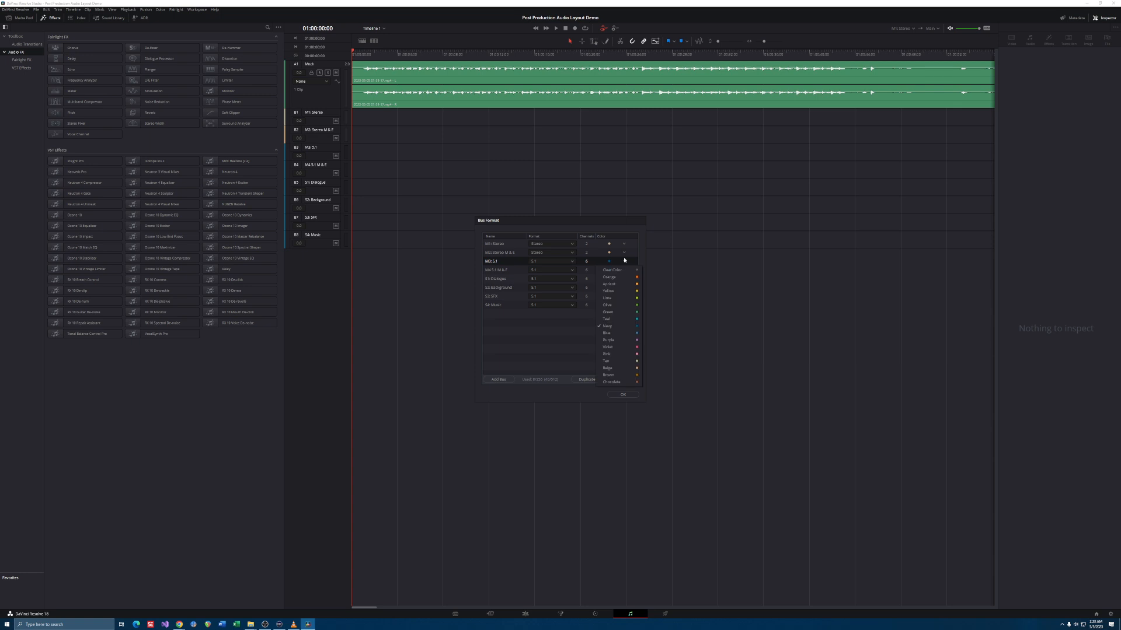
click(613, 375)
click(619, 269)
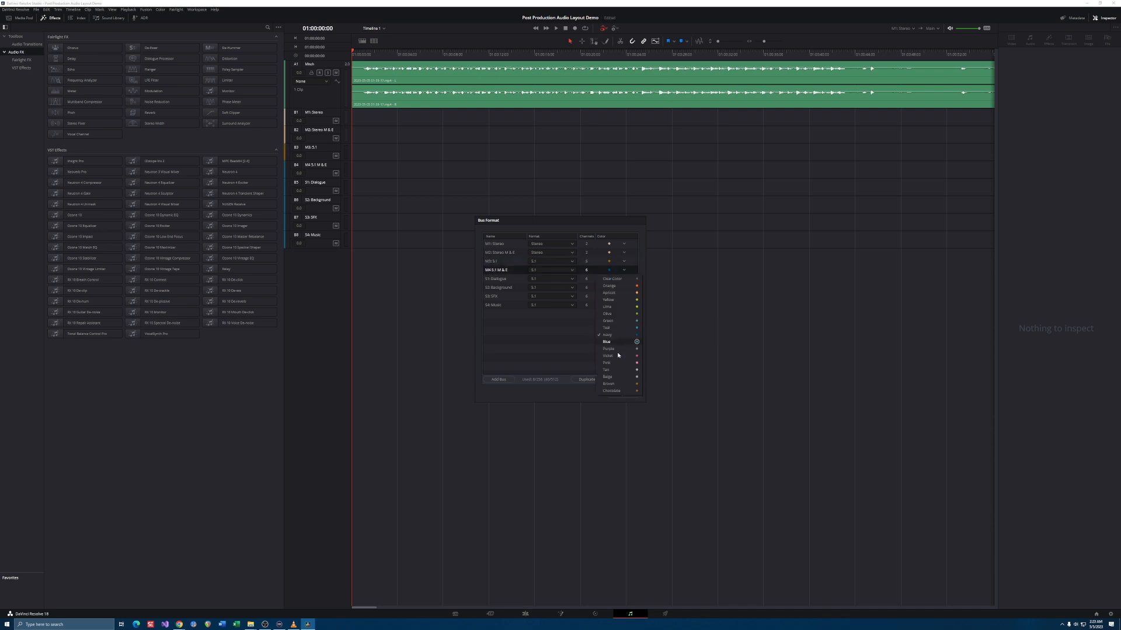
click(620, 392)
- Color the S1: Dialogue bus Green and the S3: SFX bus Purple
click(611, 280)
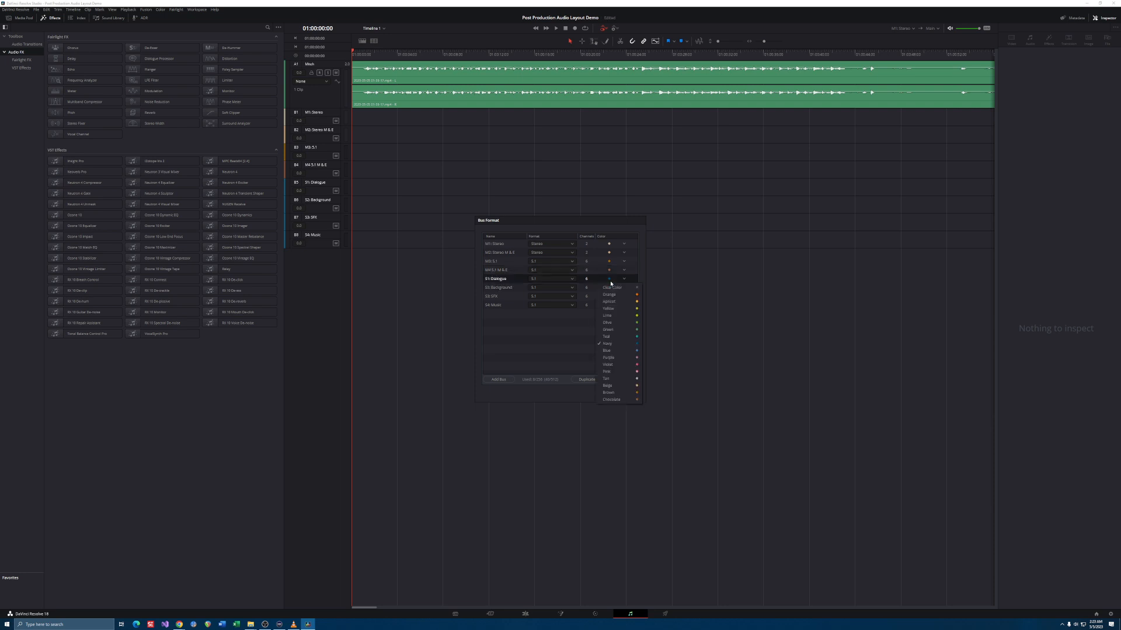
click(614, 331)
click(608, 296)
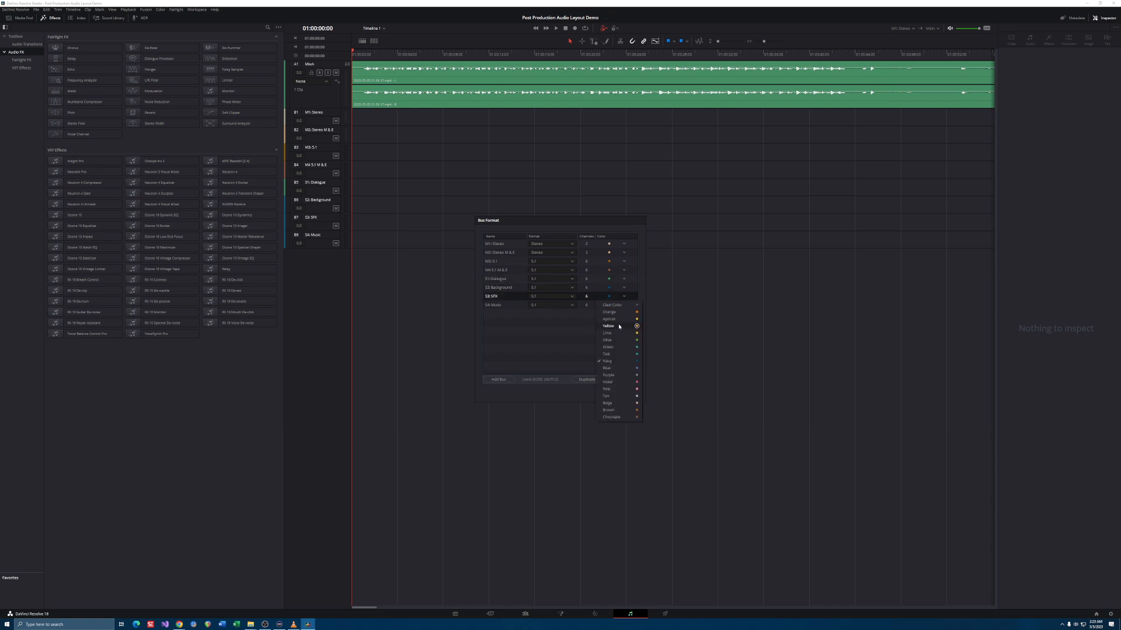
click(613, 375)
- Color the S4: Music bus Orange, change the S3: SFX bus to Pink, and close the bus format settings
click(600, 305)
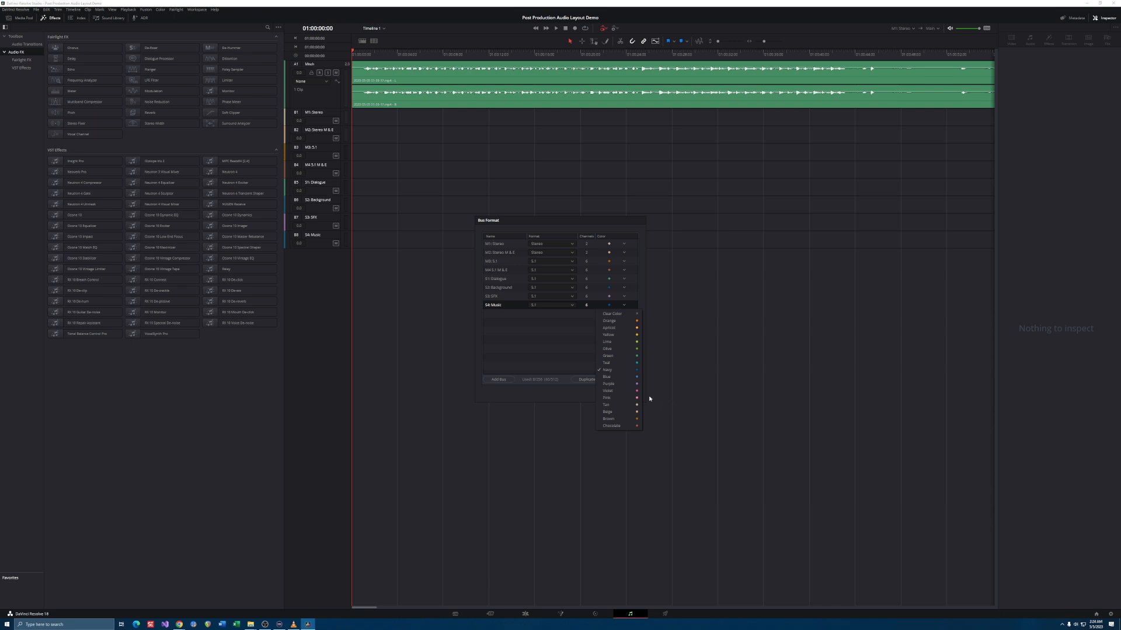
click(609, 320)
click(615, 297)
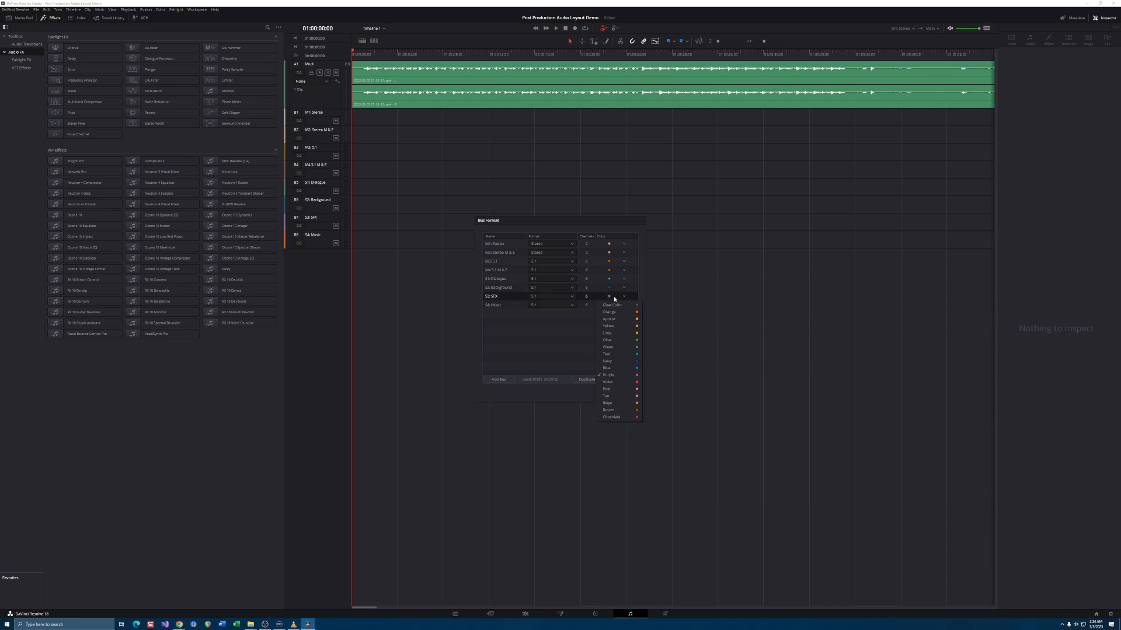
click(619, 391)
click(622, 395)
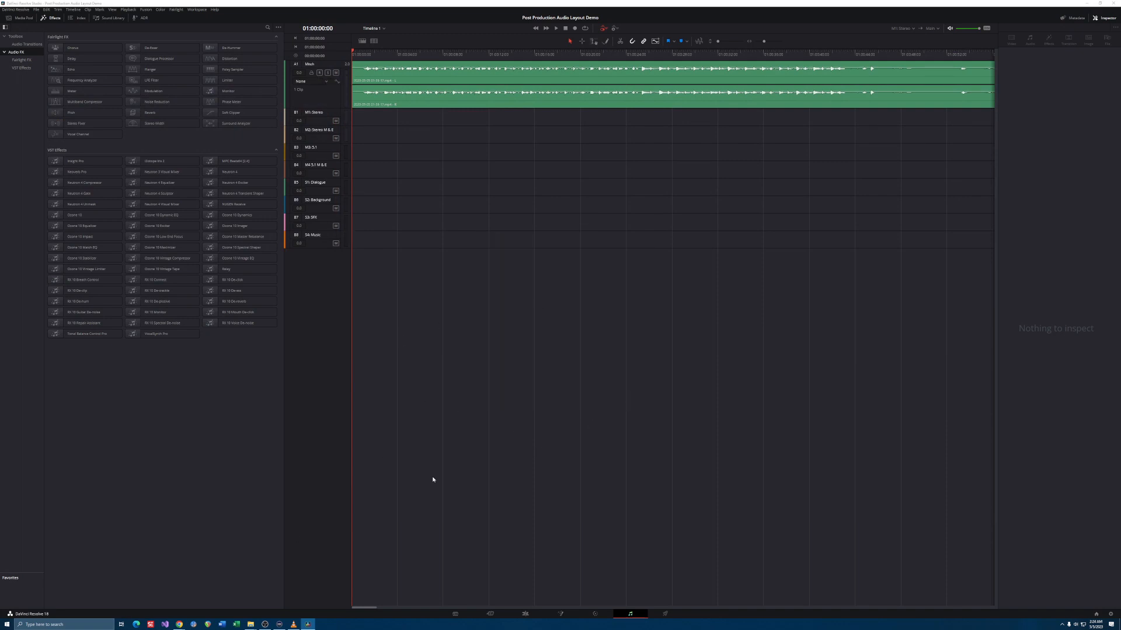
- Add two mono audio tracks below the A1 track
right_click(328, 109)
mouse_move(374, 111)
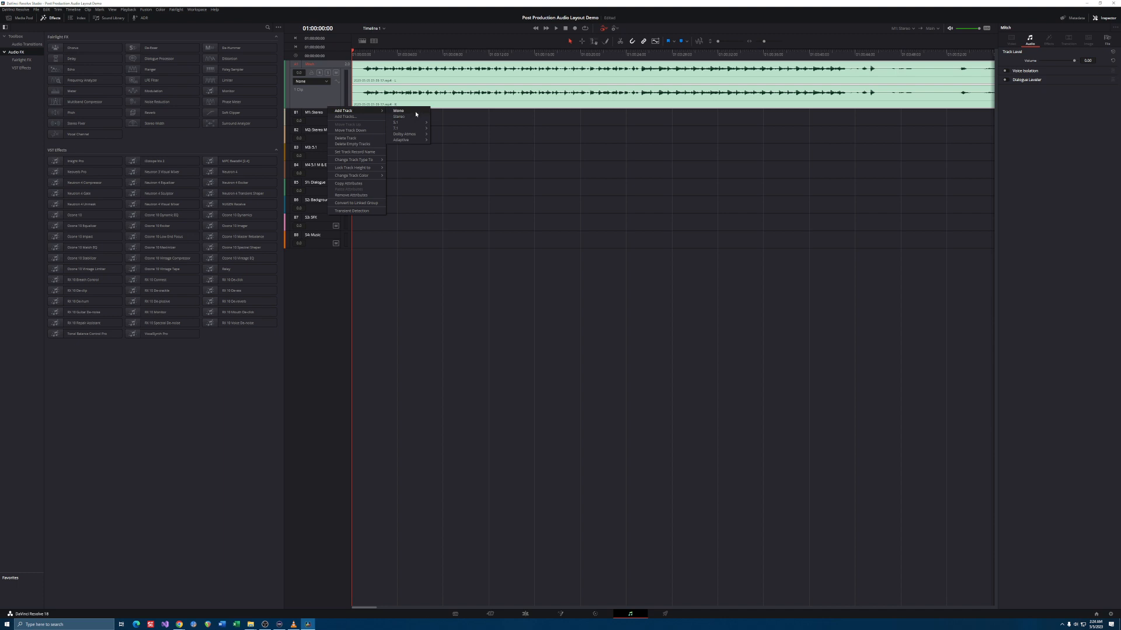
click(416, 112)
right_click(344, 115)
mouse_move(365, 121)
click(409, 119)
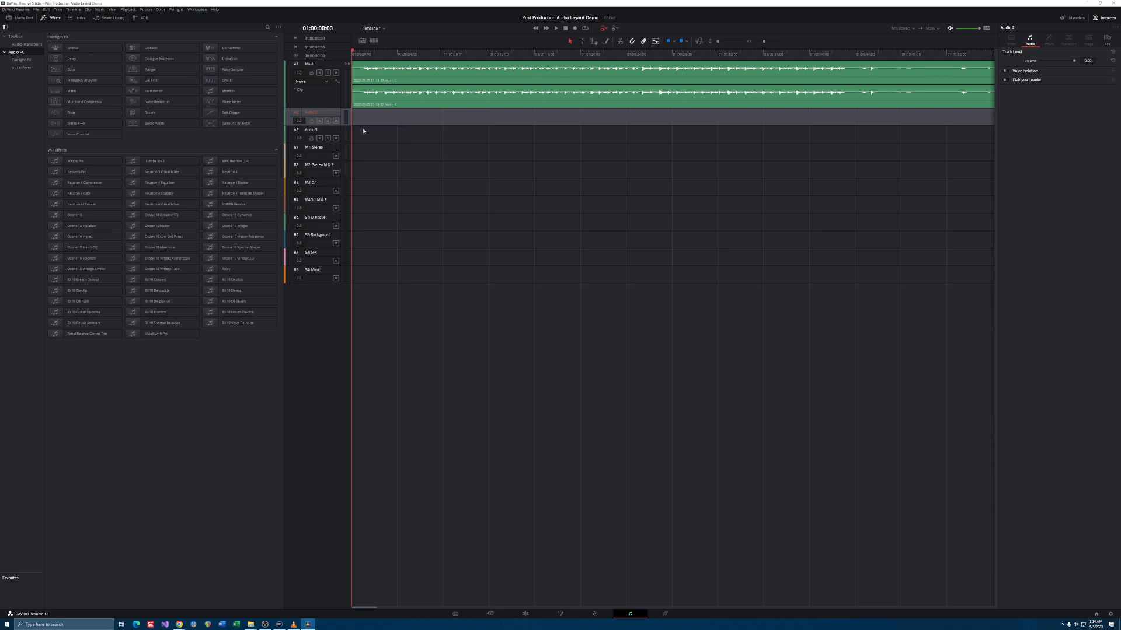
- Add another mono track below A2, a stereo track below A3, and a stereo track below A5
right_click(330, 118)
mouse_move(365, 120)
click(408, 120)
right_click(342, 131)
mouse_move(362, 135)
click(412, 142)
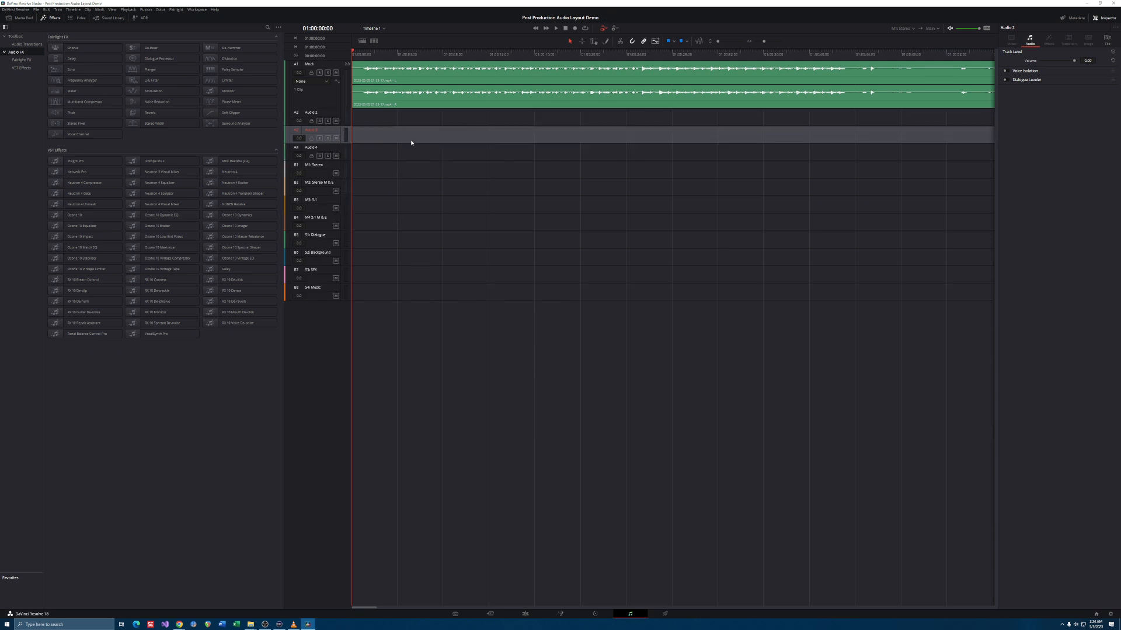
right_click(330, 167)
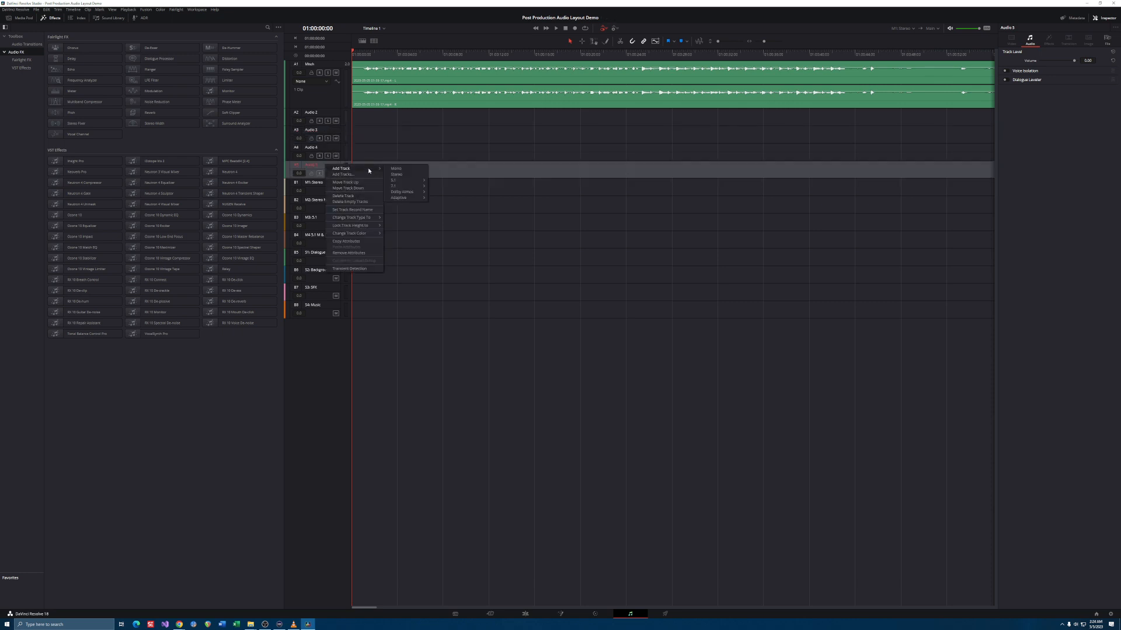
click(395, 175)
right_click(341, 188)
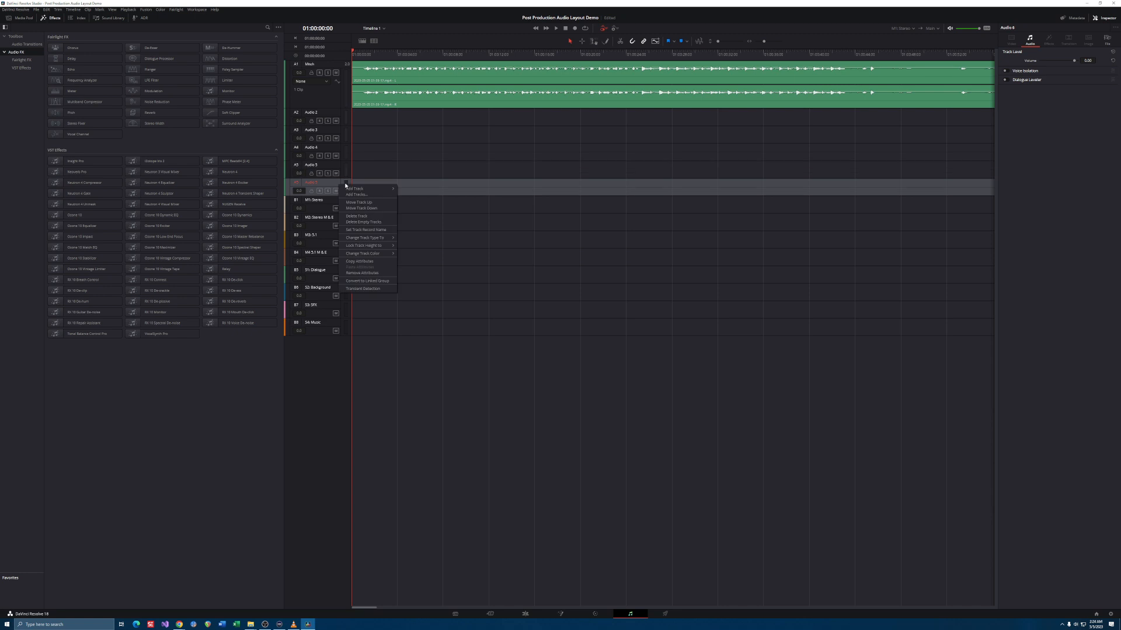
click(379, 195)
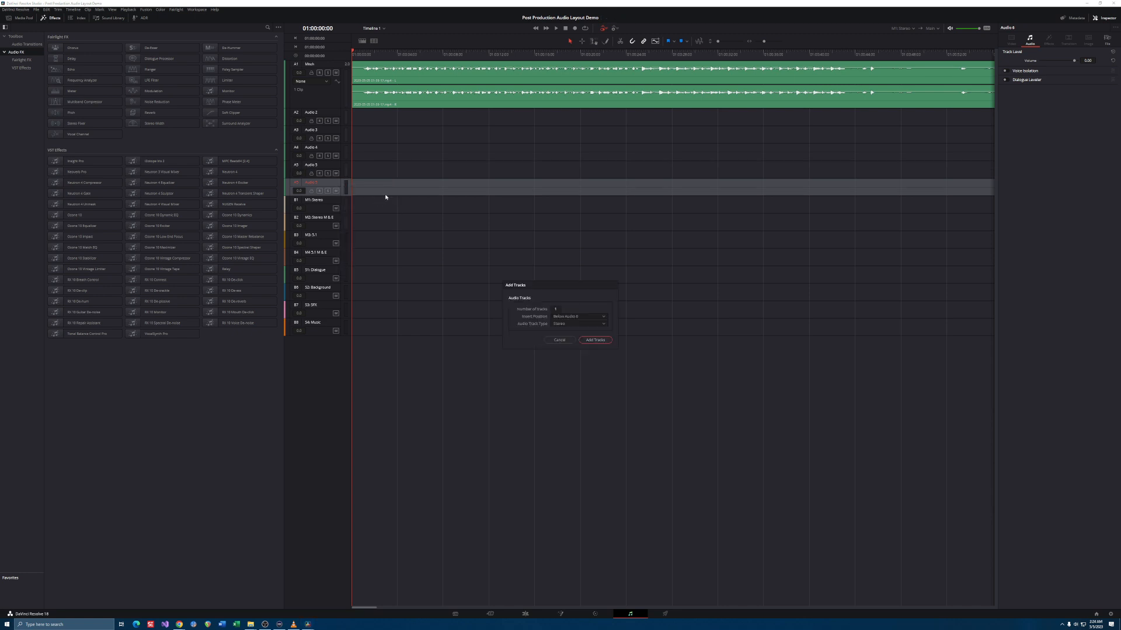
click(566, 342)
- Move the A6 track up one position and back down again
right_click(336, 184)
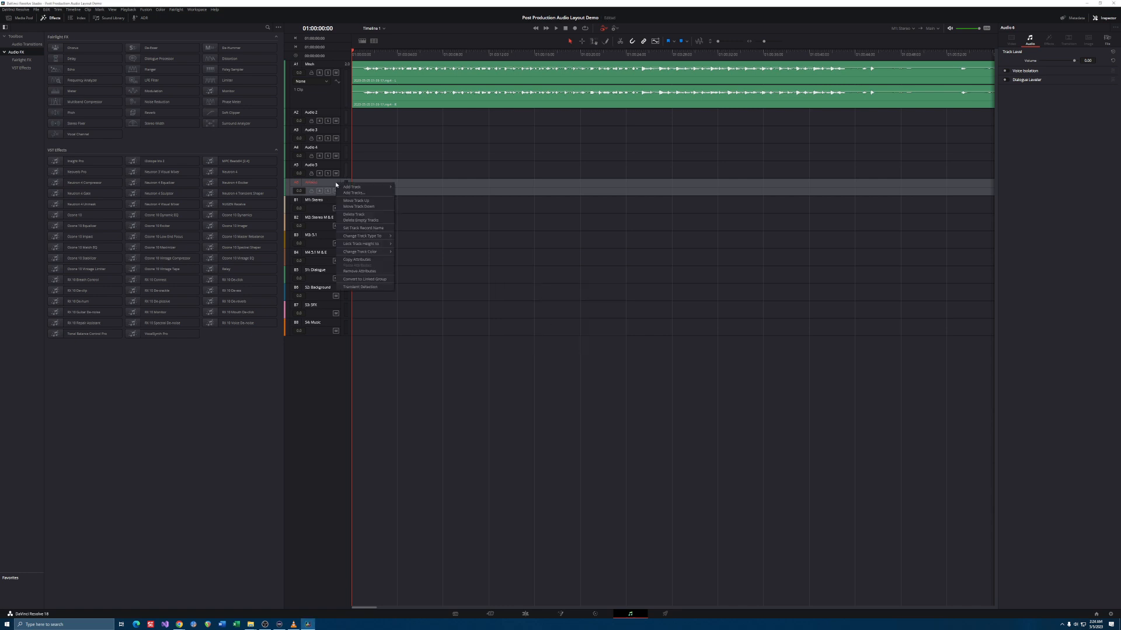
click(362, 200)
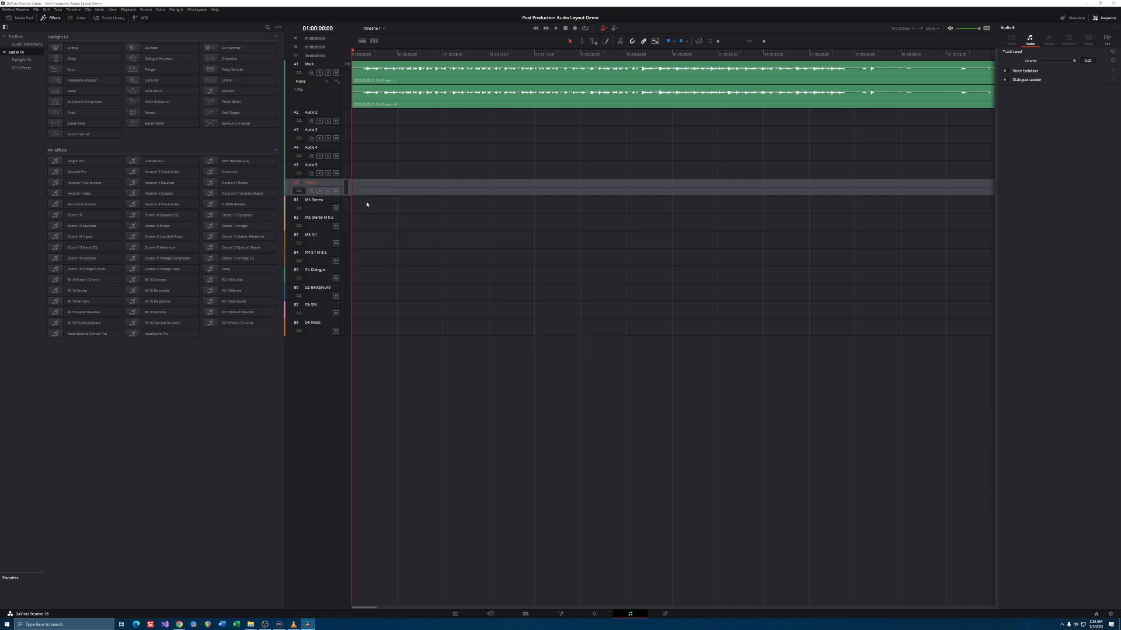
right_click(327, 170)
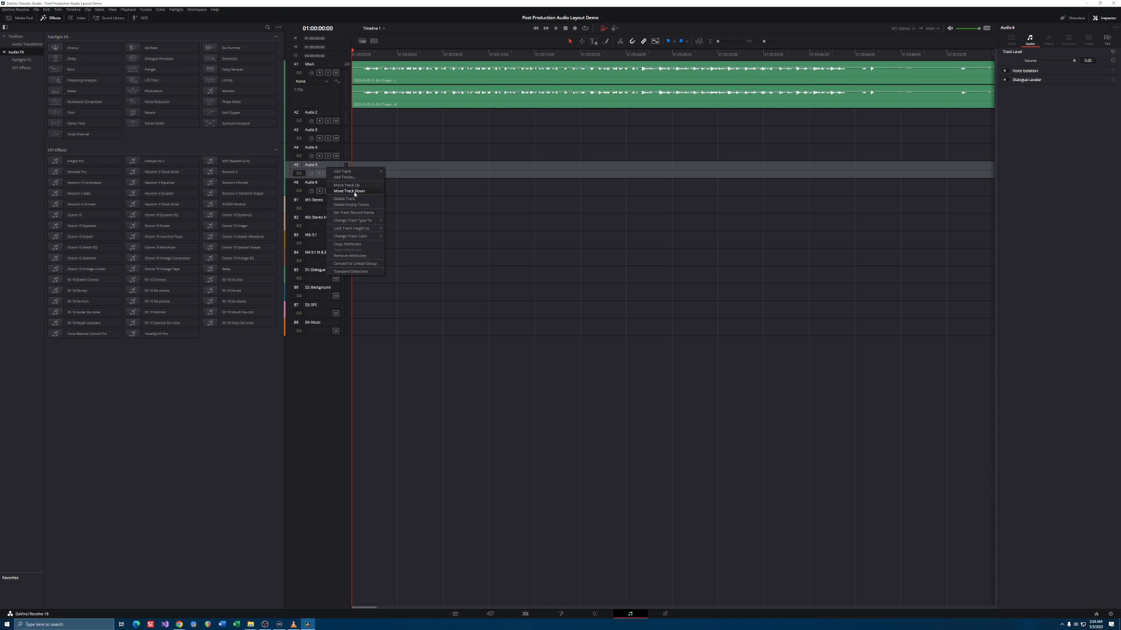
click(346, 190)
- Add a stereo audio track below the Audio 6 track
right_click(326, 183)
mouse_move(360, 184)
click(396, 193)
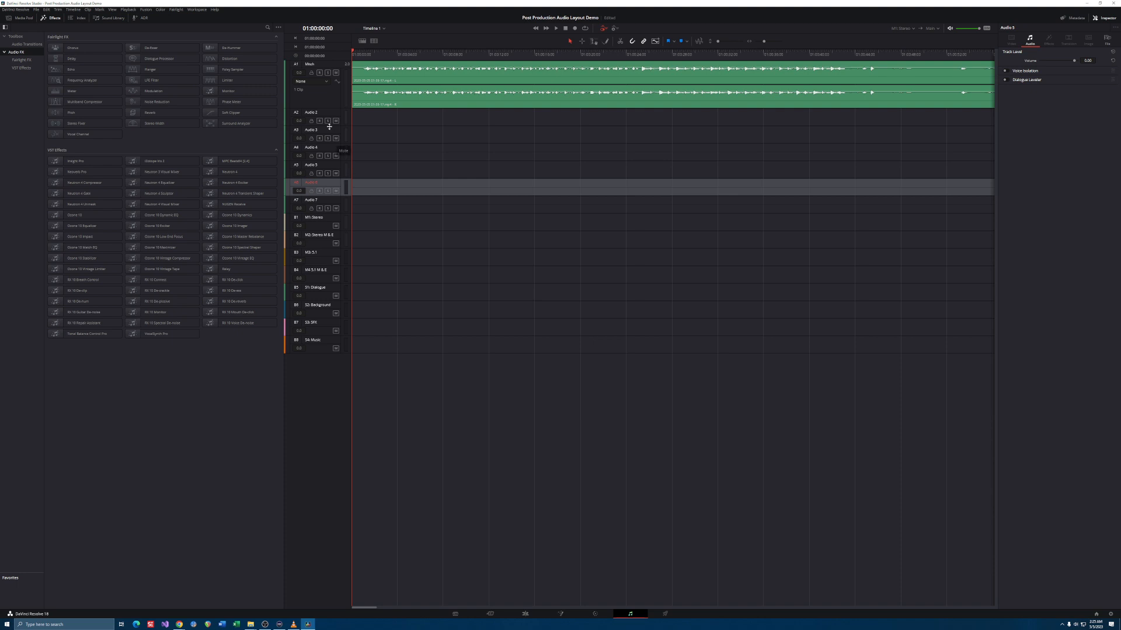
- Rename track A2 as Dialogue 2 and track A3 as D3
click(324, 97)
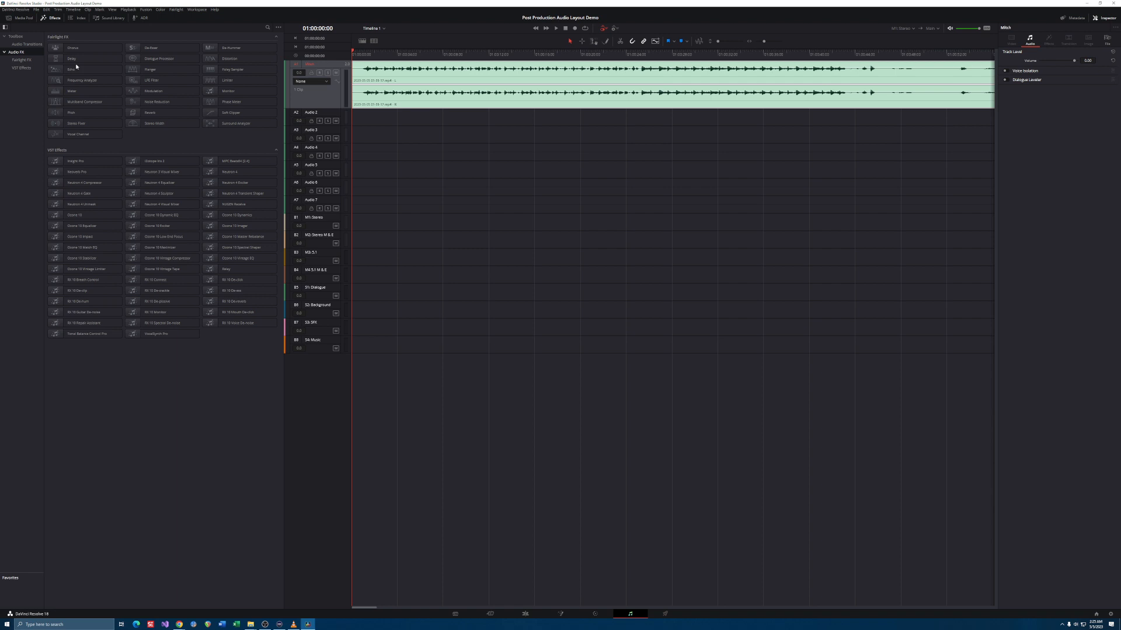
double_click(313, 113)
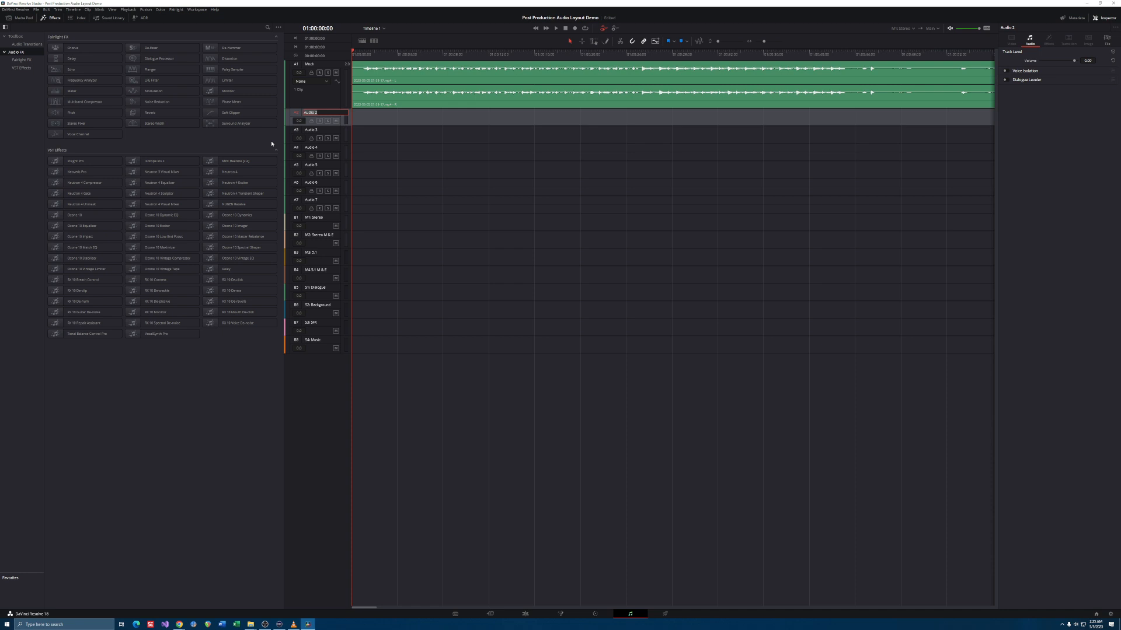
text(Dialogue)
key(Return)
click(315, 132)
text(D3)
key(Return)
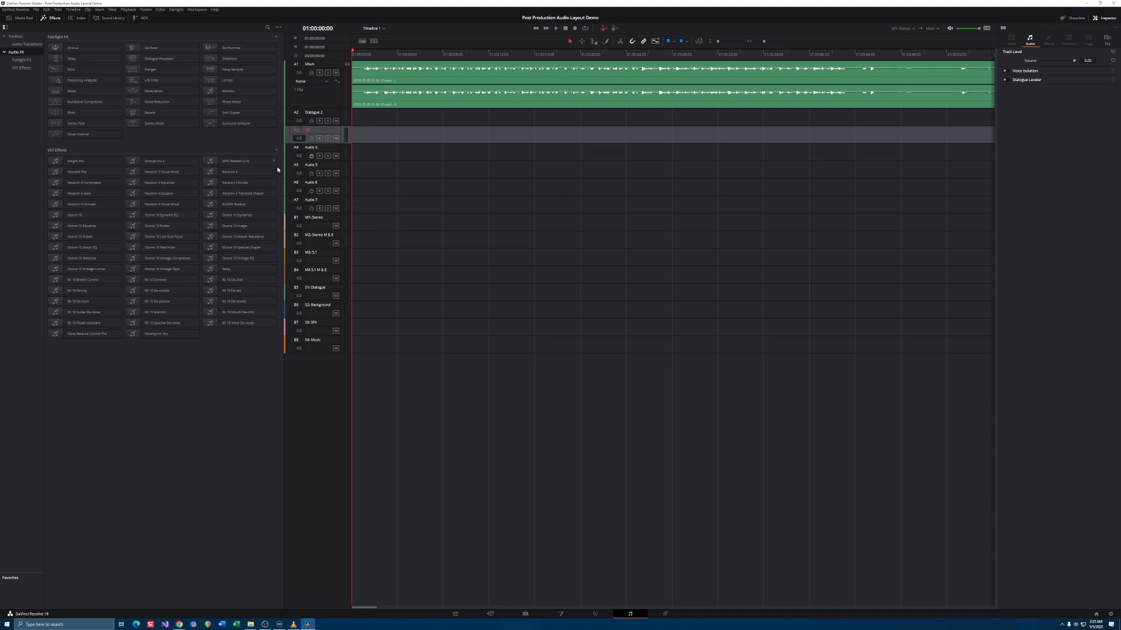
- Rename track A4 as BG 1
click(310, 147)
double_click(310, 147)
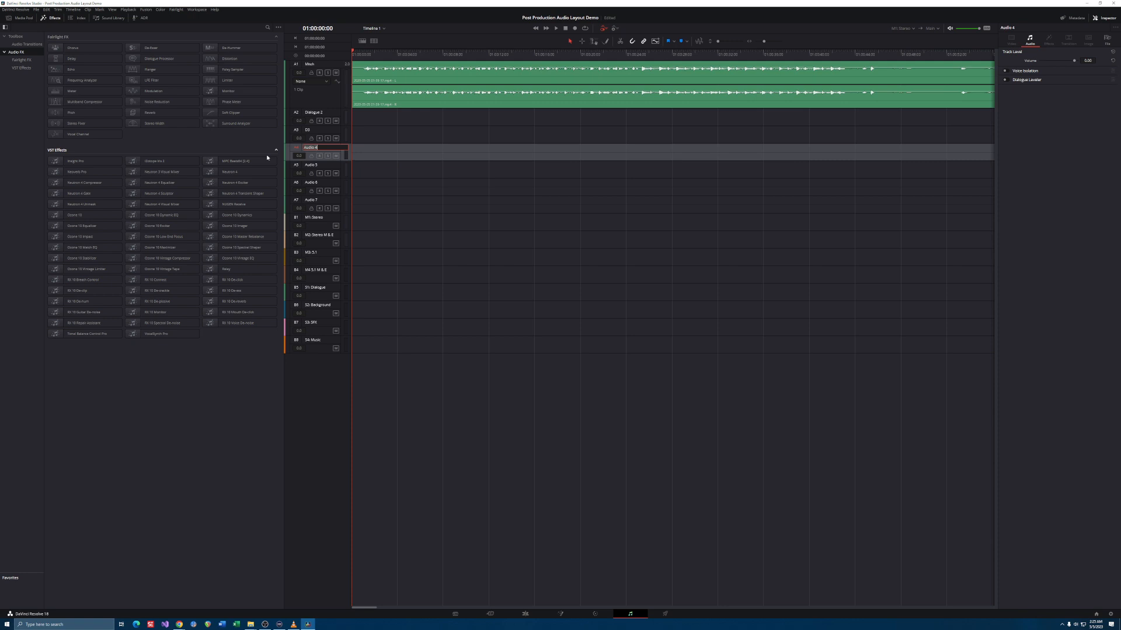
text(B)
text(G 1)
key(Return)
- Rename track A5 as SFX 1 and track A6 as Music 1
click(323, 163)
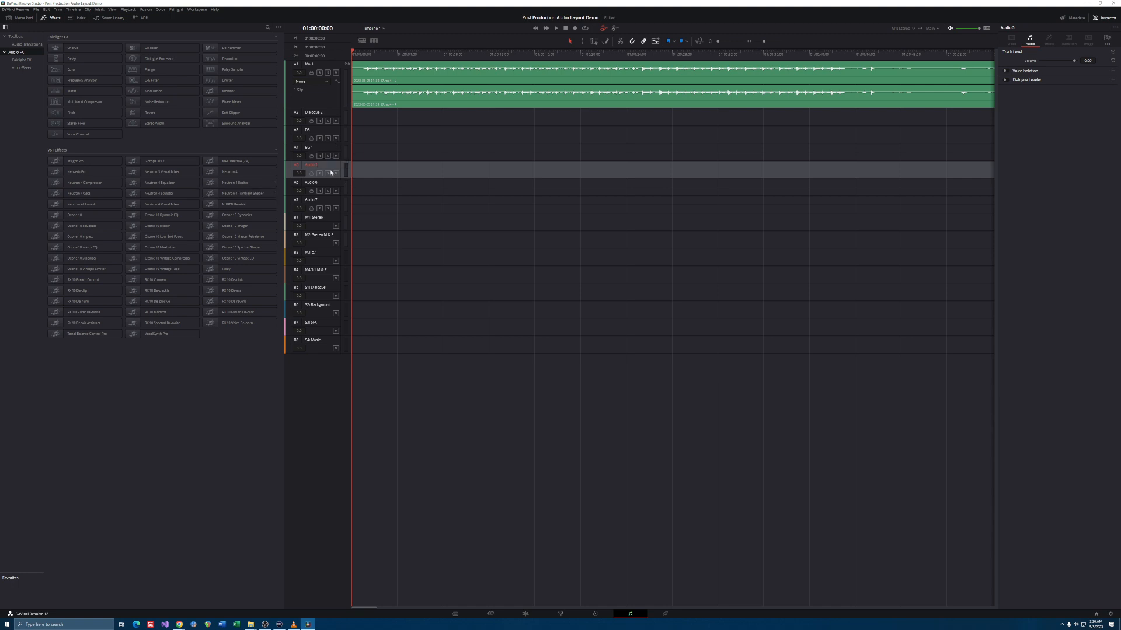
double_click(315, 165)
text(SFX 1)
key(Return)
double_click(310, 182)
text(Music)
key(Return)
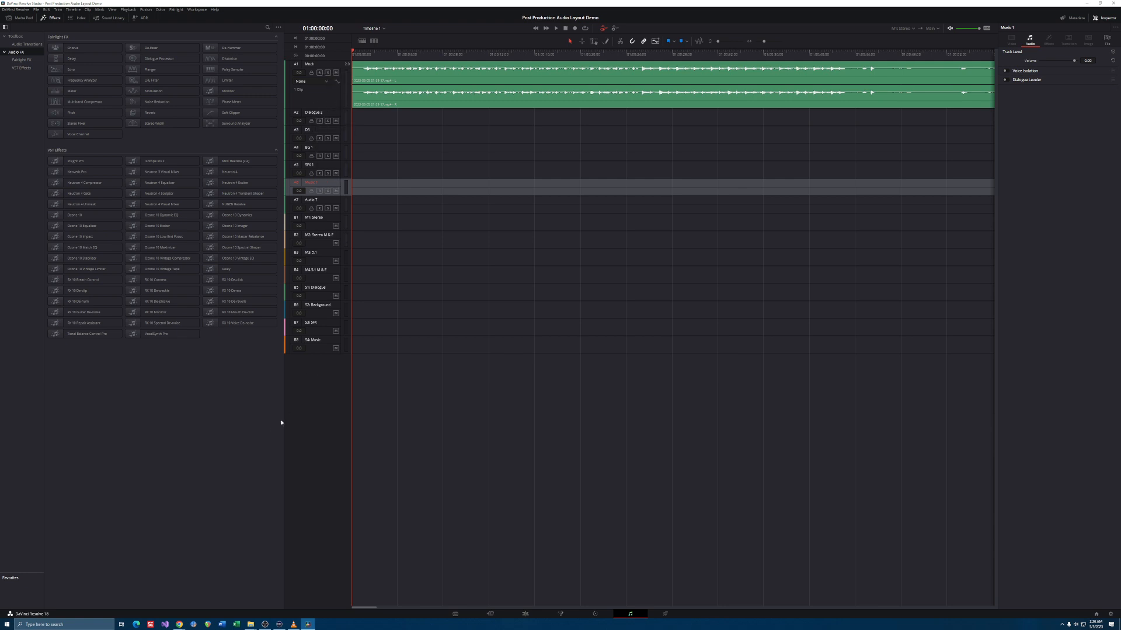
- Color the BG 1 track blue like the S2: Background bus, and the SFX 1 track Pink
click(325, 151)
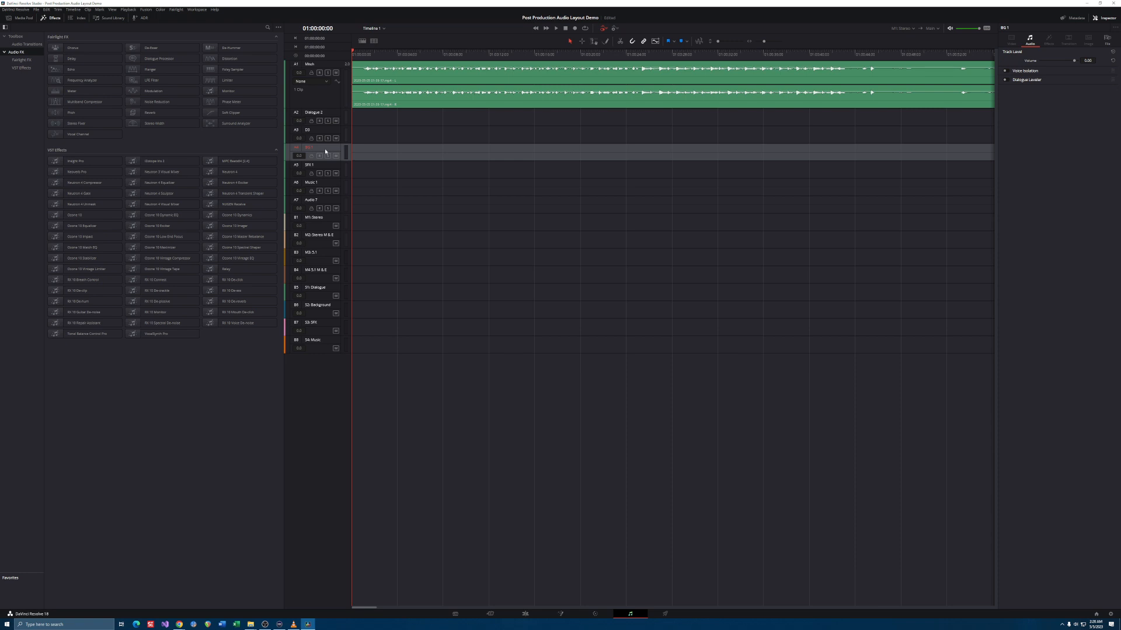
right_click(325, 152)
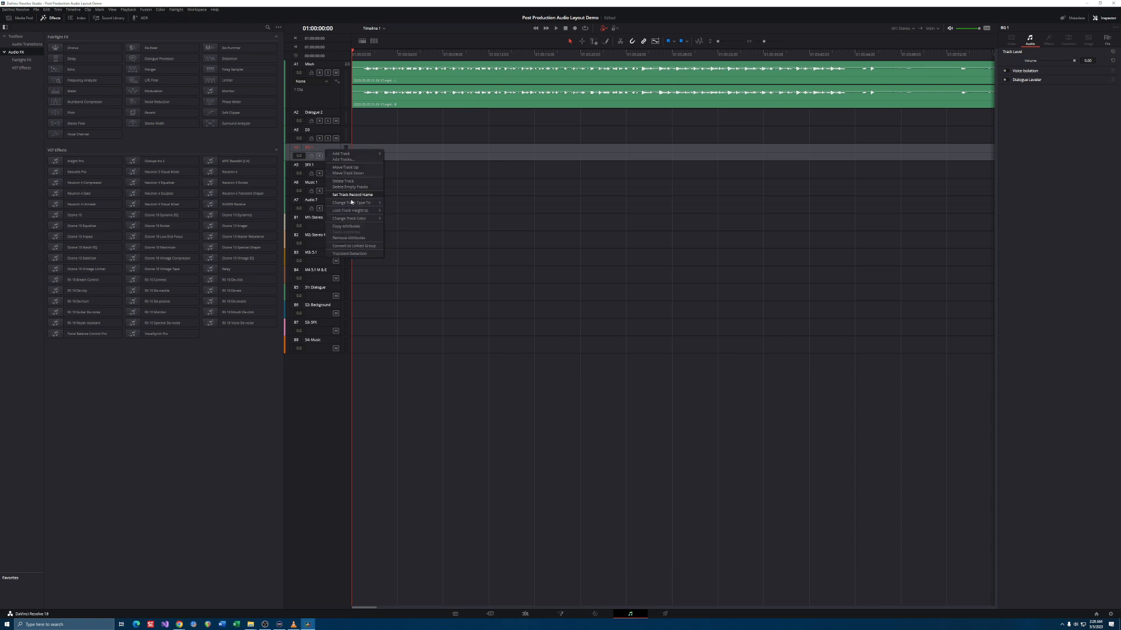
mouse_move(361, 202)
click(394, 282)
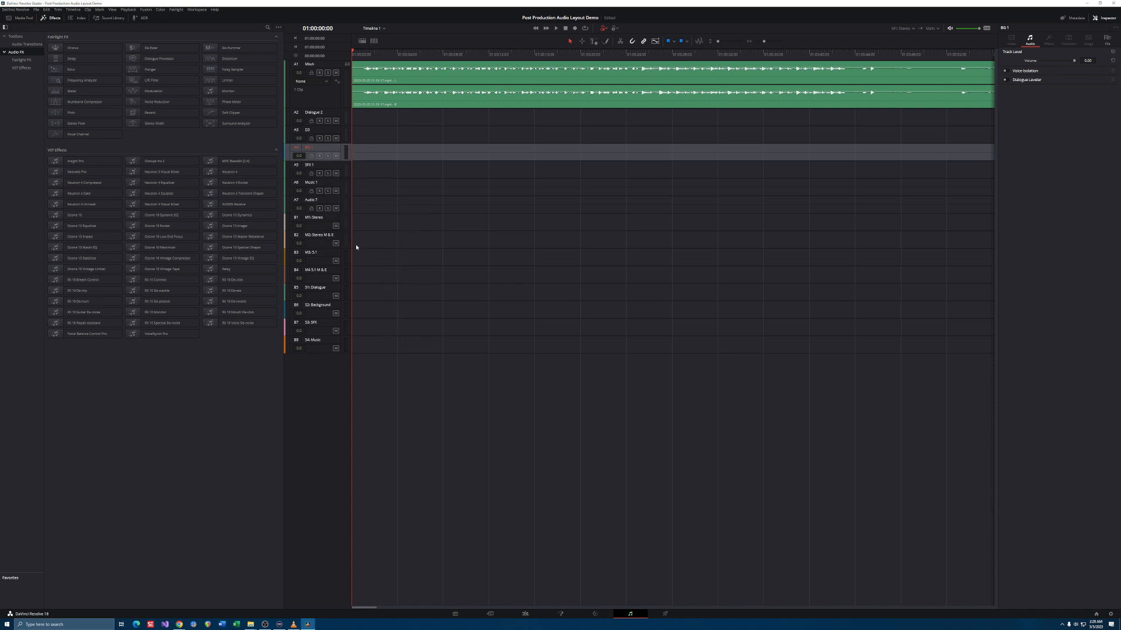
click(323, 170)
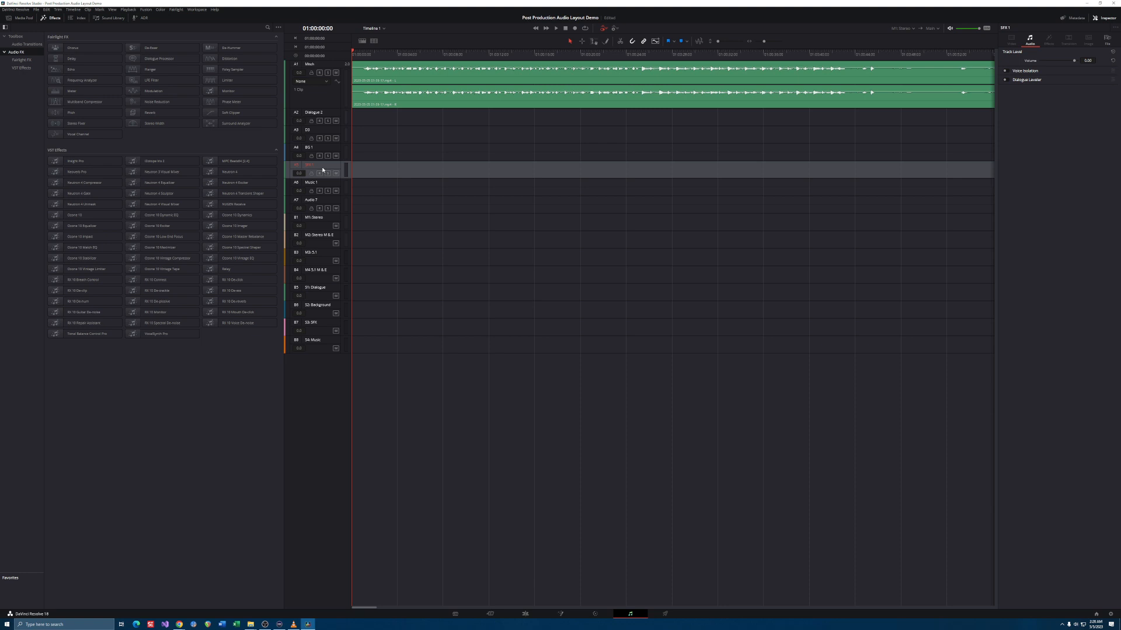
right_click(324, 169)
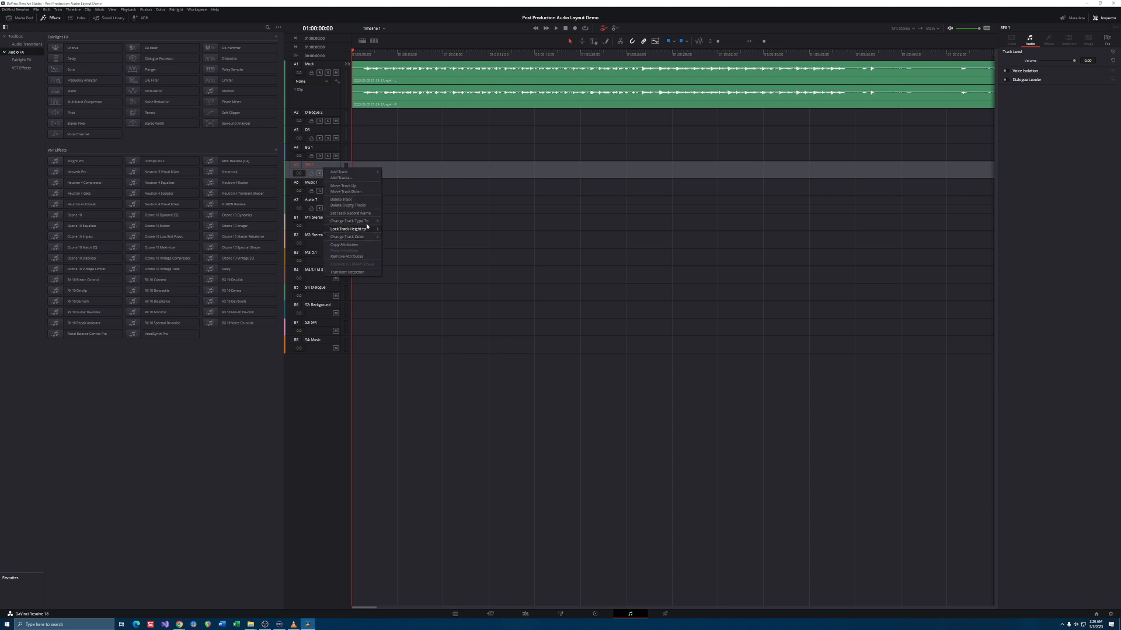
mouse_move(368, 238)
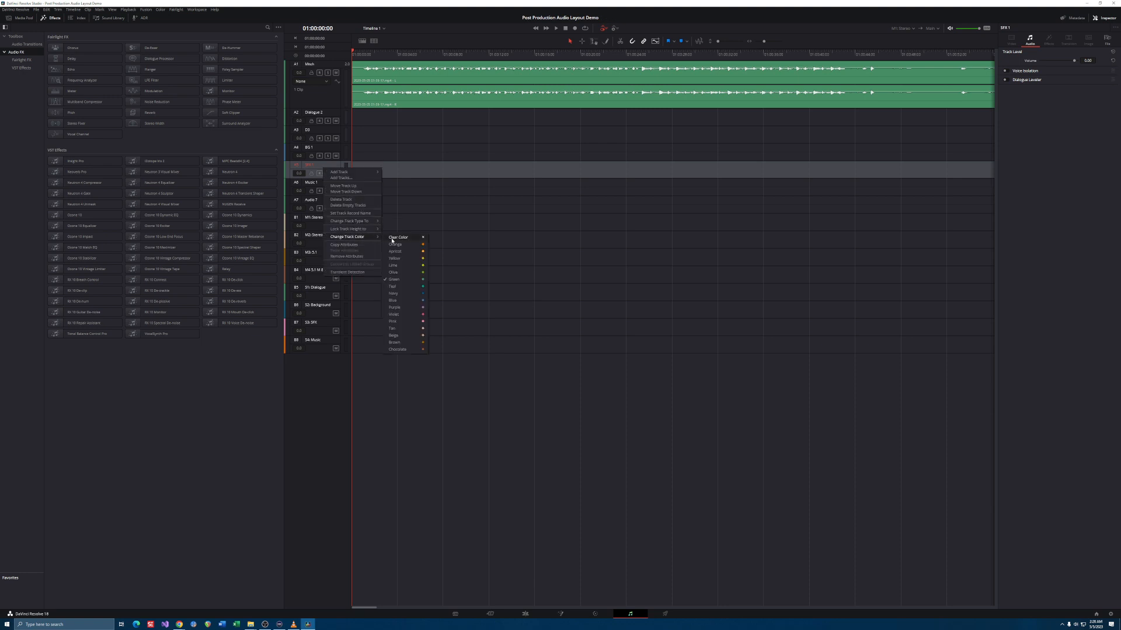
click(392, 328)
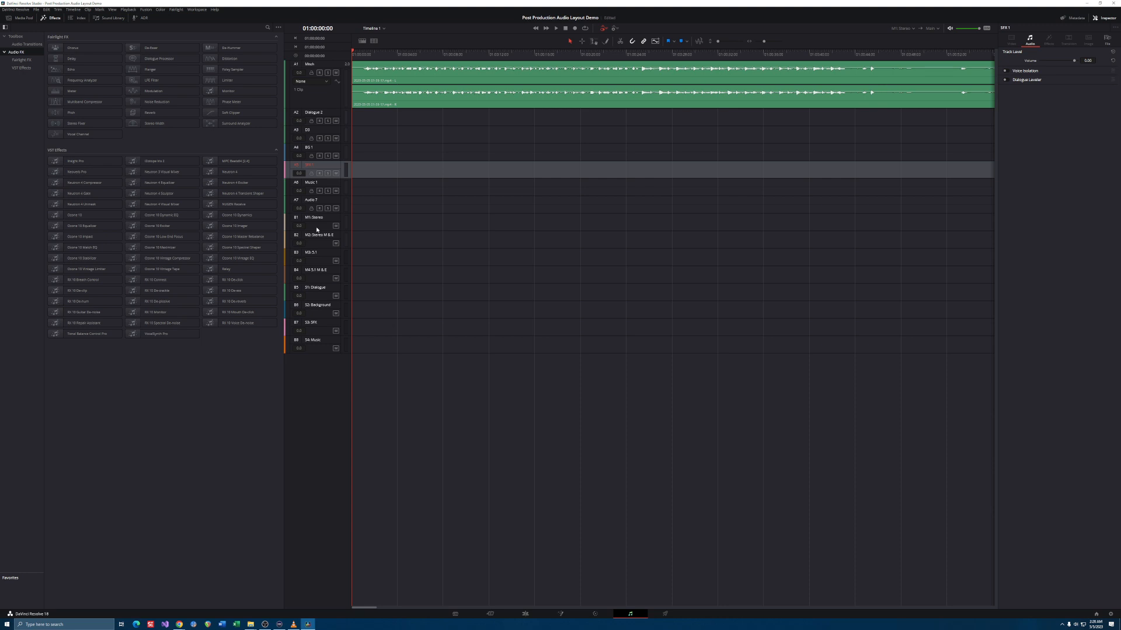
- Color the Music 1 track Orange to match the S4: Music bus
click(323, 190)
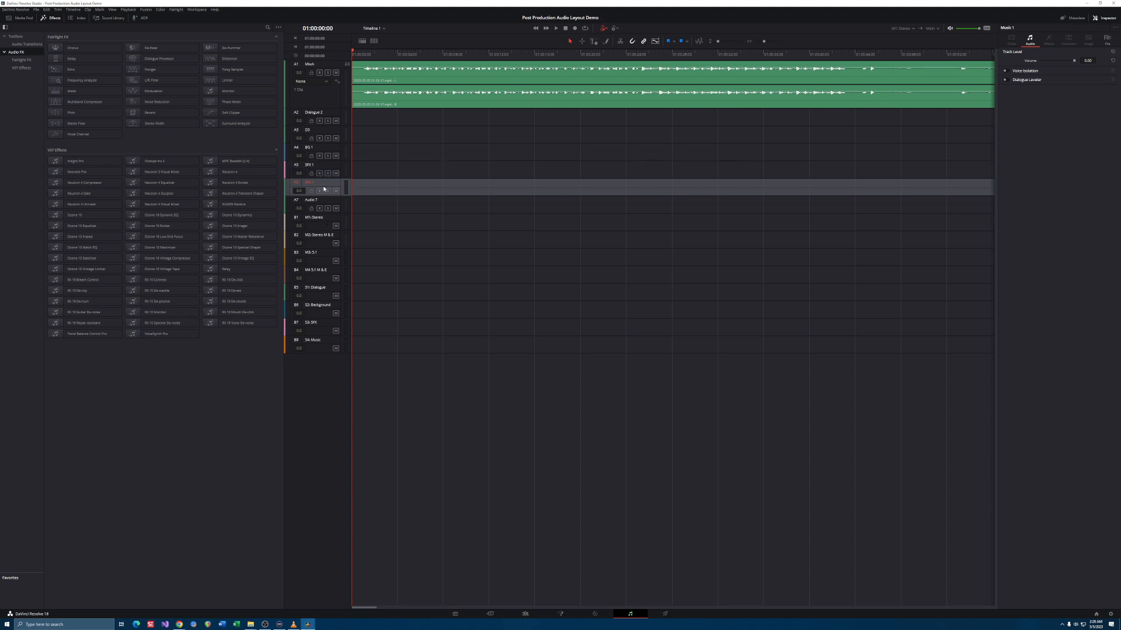
right_click(324, 189)
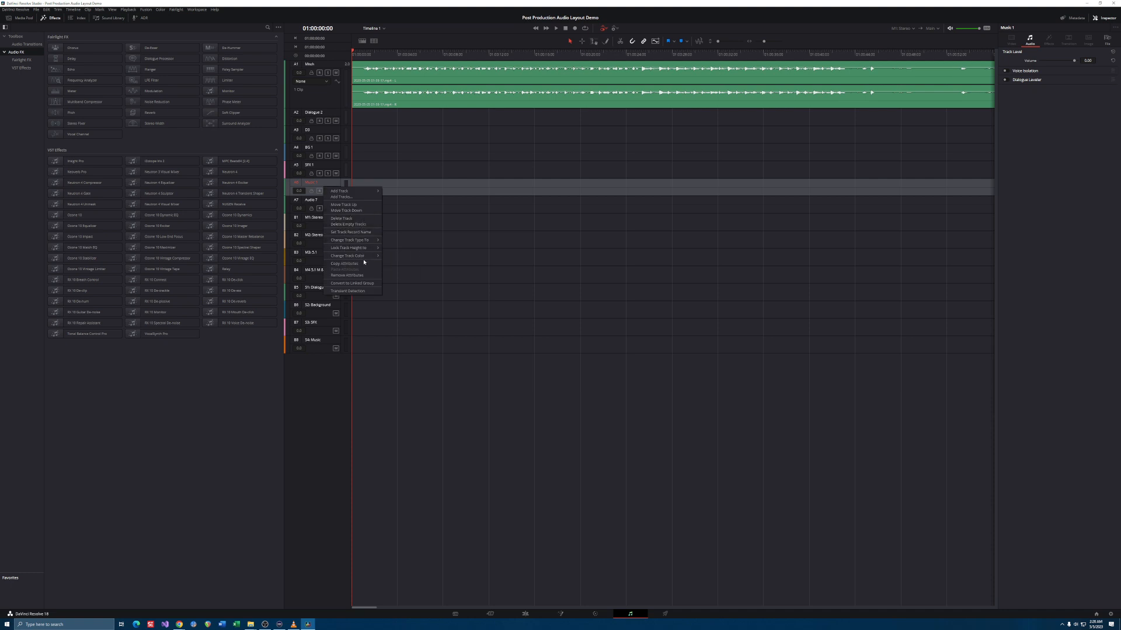
mouse_move(367, 255)
click(404, 264)
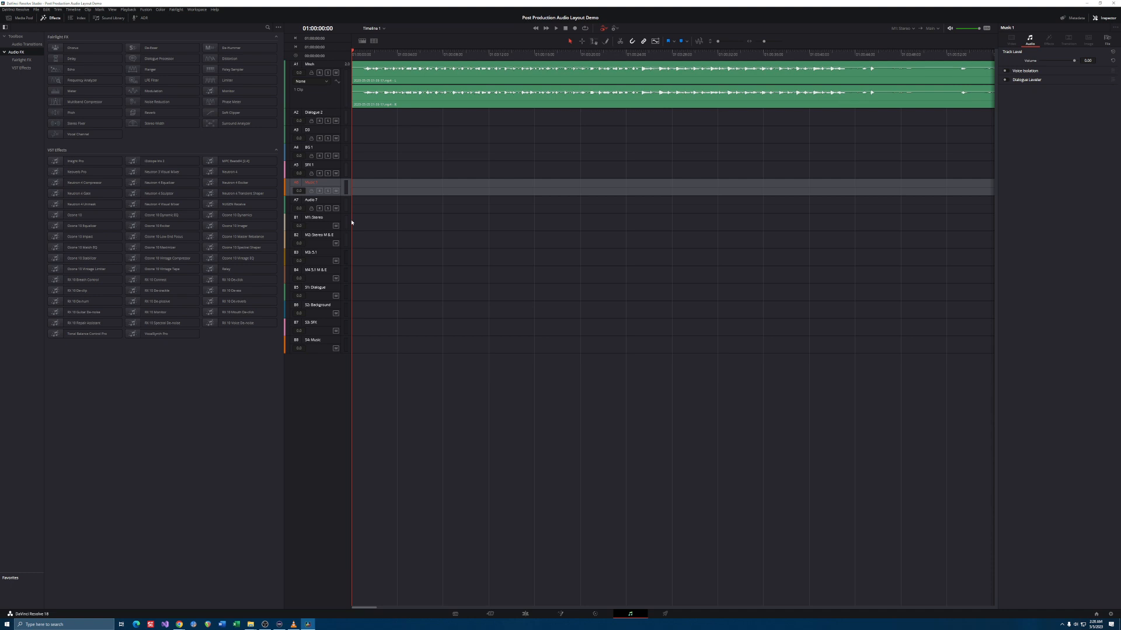
- Delete the unused Audio 7 track
click(316, 202)
right_click(316, 202)
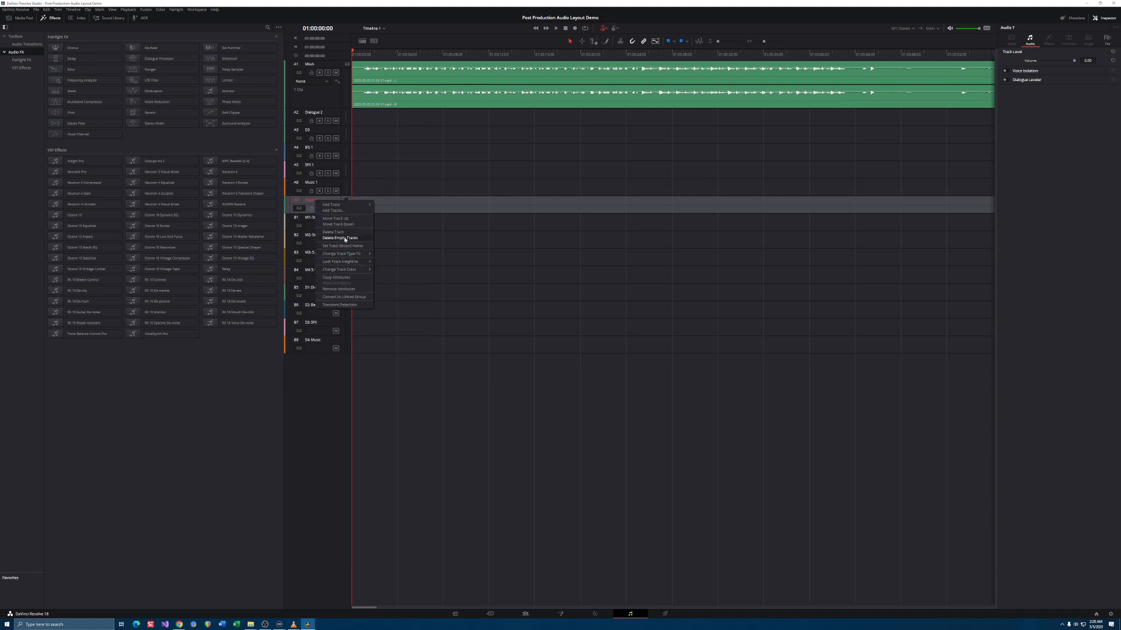
click(333, 232)
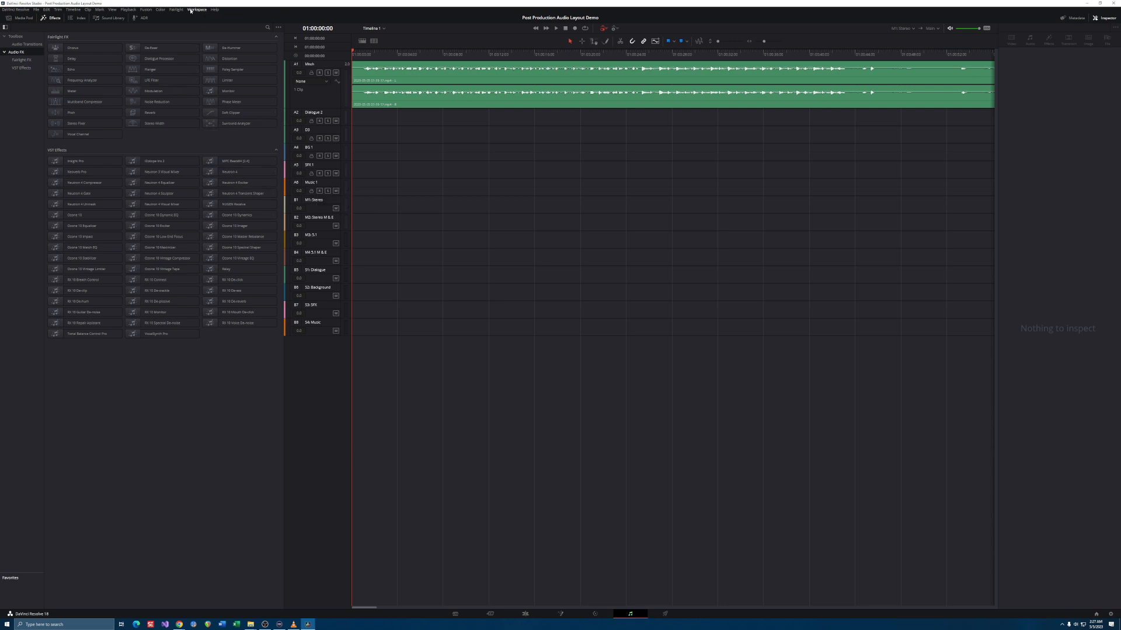
- Open the bus assignments and unassign tracks A1 to A6 from the M1: Stereo bus output
mouse_move(297, 623)
click(182, 10)
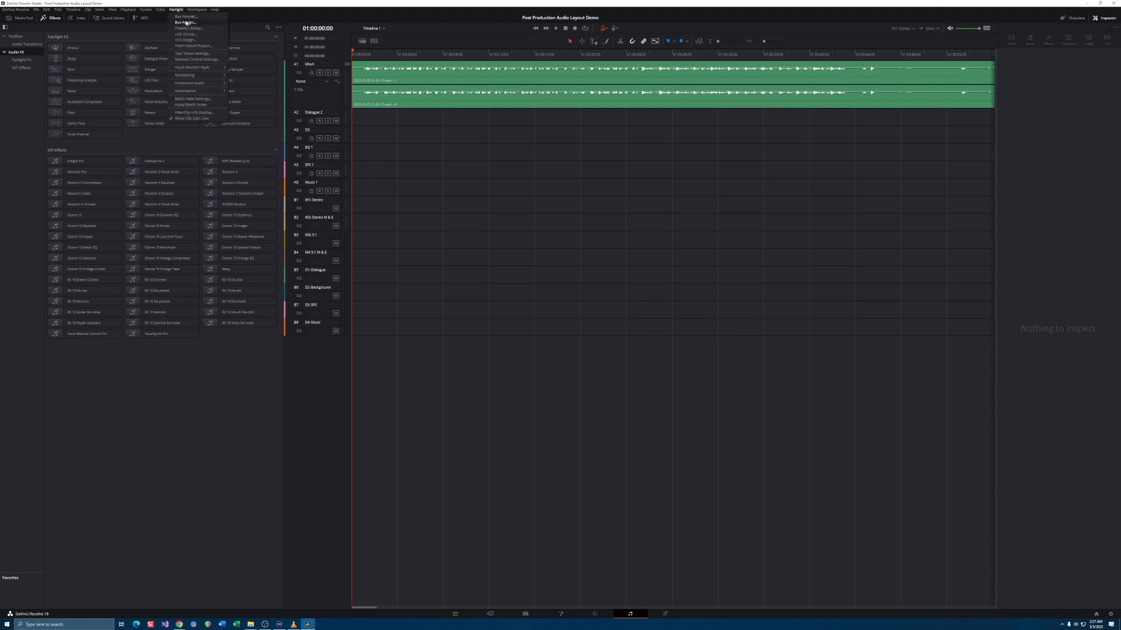
click(185, 23)
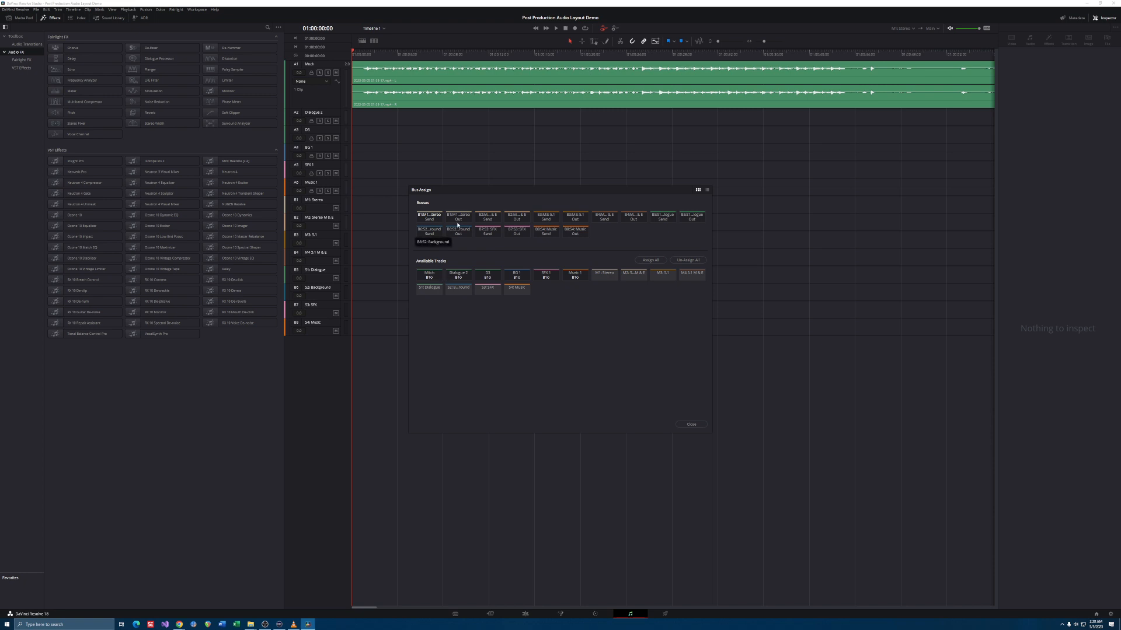
click(429, 275)
click(458, 275)
click(488, 275)
click(517, 278)
click(545, 276)
click(576, 278)
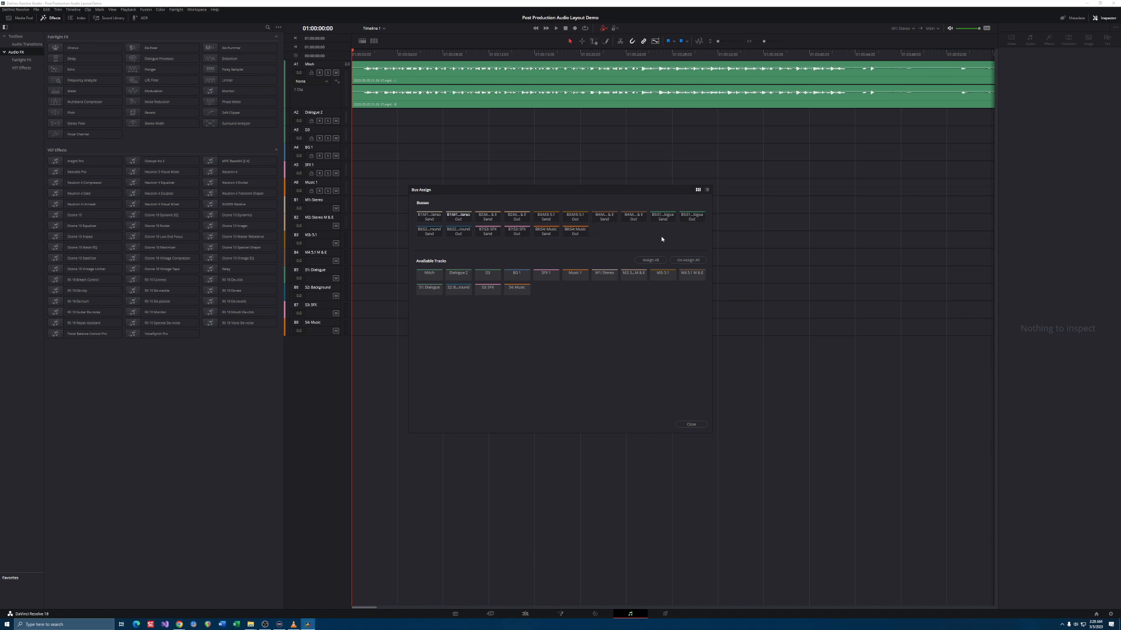
- Assign the three dialogue tracks A1 to A3 to the S1: Dialogue bus output
click(691, 217)
click(434, 279)
click(461, 276)
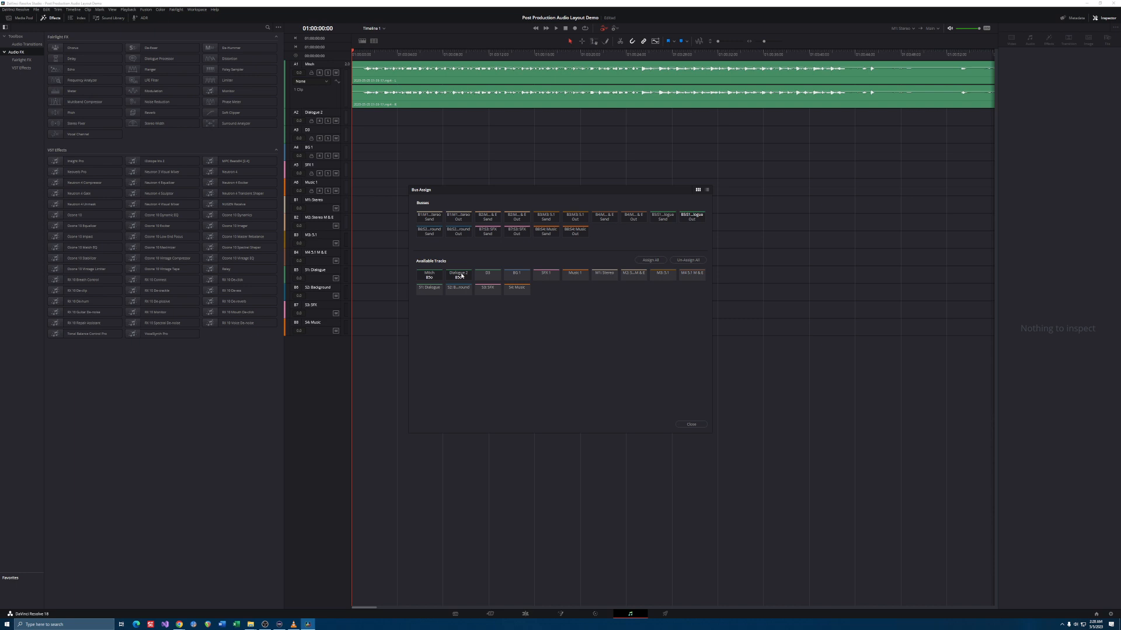
click(481, 277)
- Assign BG 1 to the S2: Background output, SFX 1 to S3: SFX and Music 1 to S4: Music
click(459, 231)
click(517, 275)
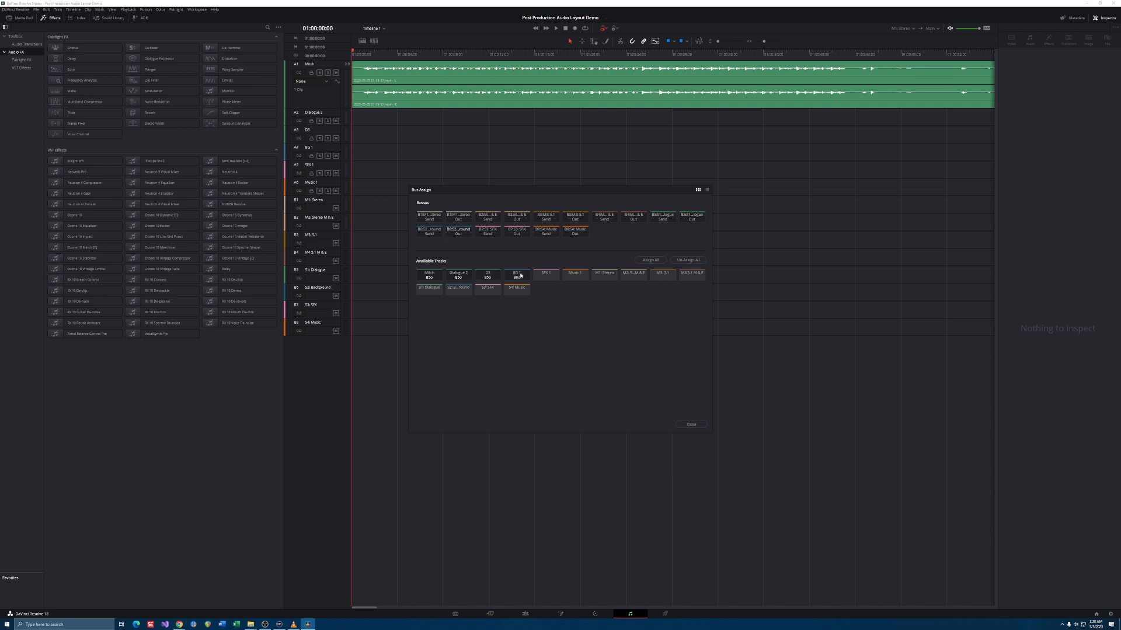
click(515, 234)
click(544, 273)
click(575, 231)
click(575, 275)
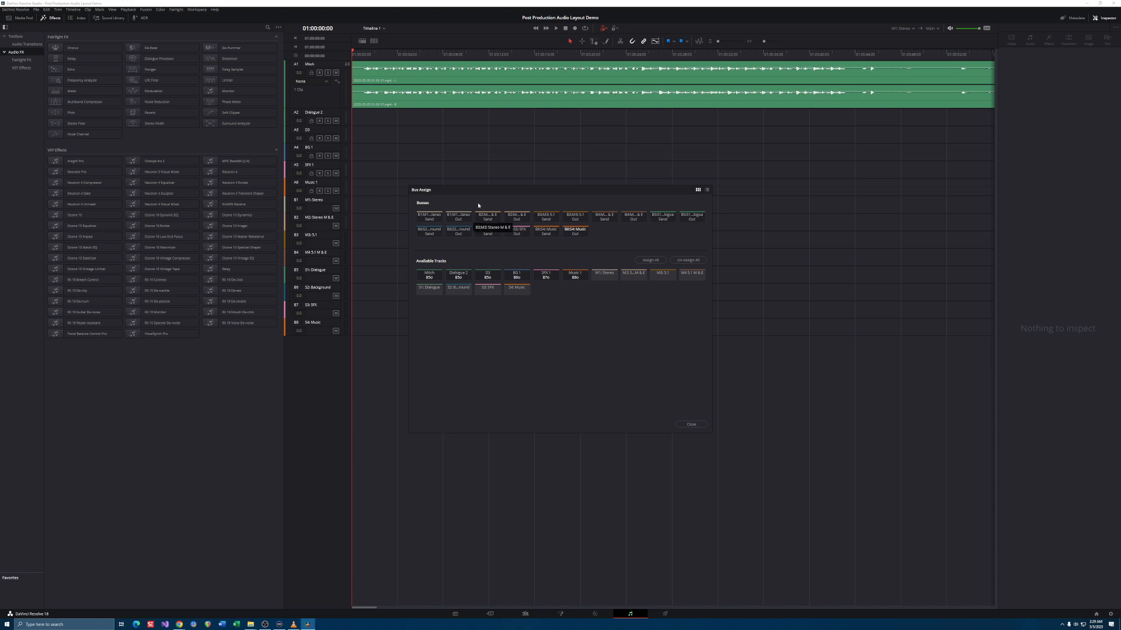
- Assign all four stem buses, S1: Dialogue through S4: Music, to the M1: Stereo output
click(458, 216)
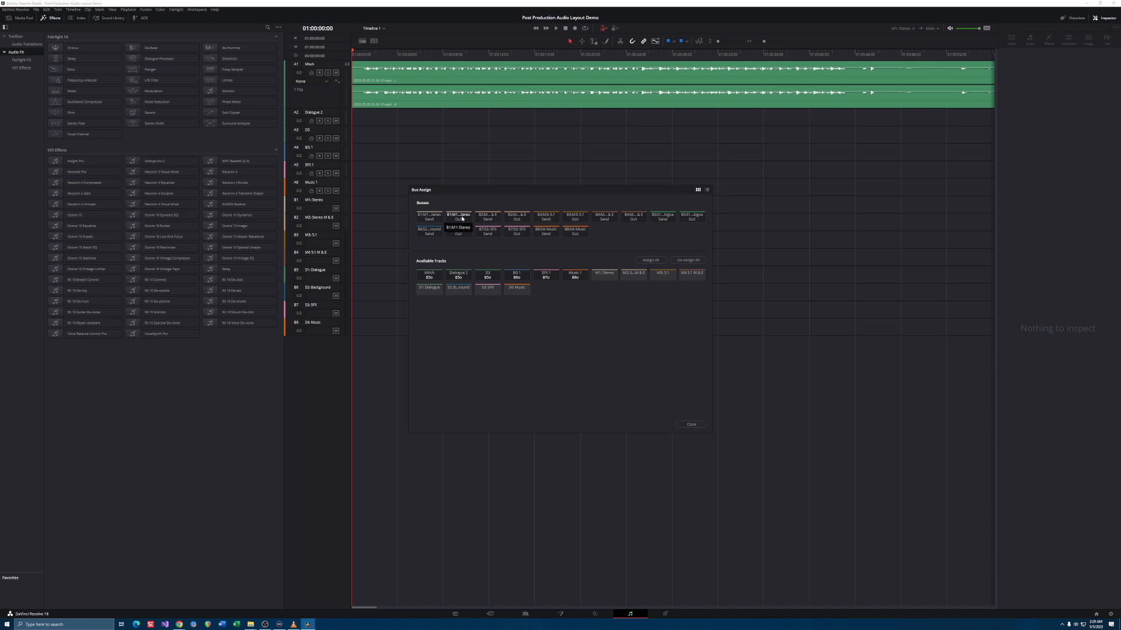
click(435, 292)
click(456, 292)
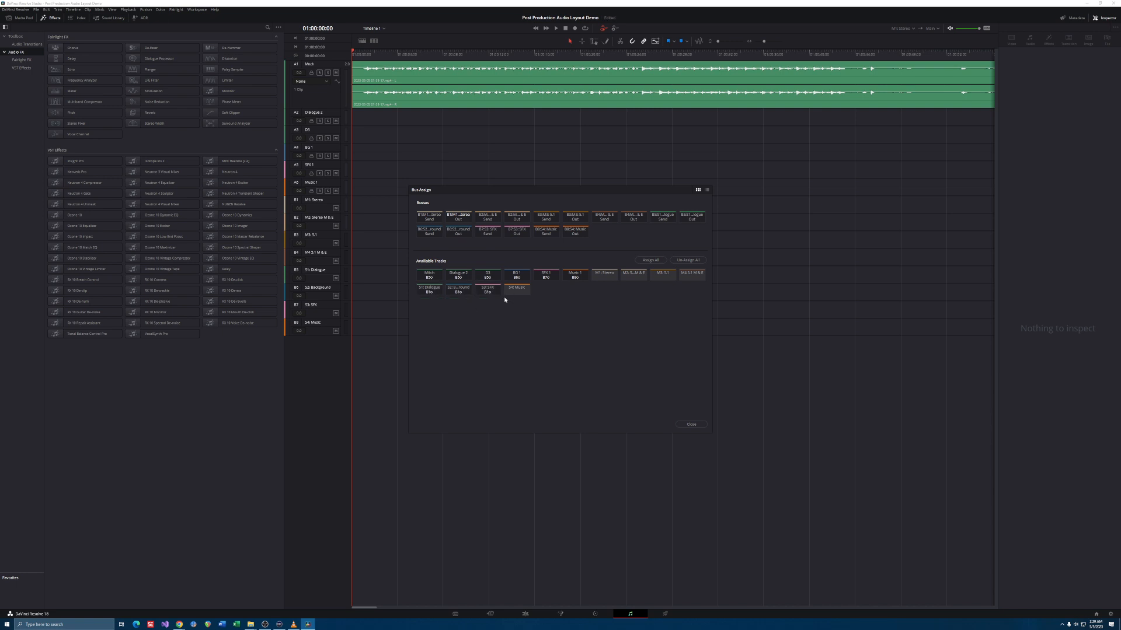
click(519, 296)
- Assign the Background, SFX and Music stem buses to the M2: Stereo M & E output
click(517, 219)
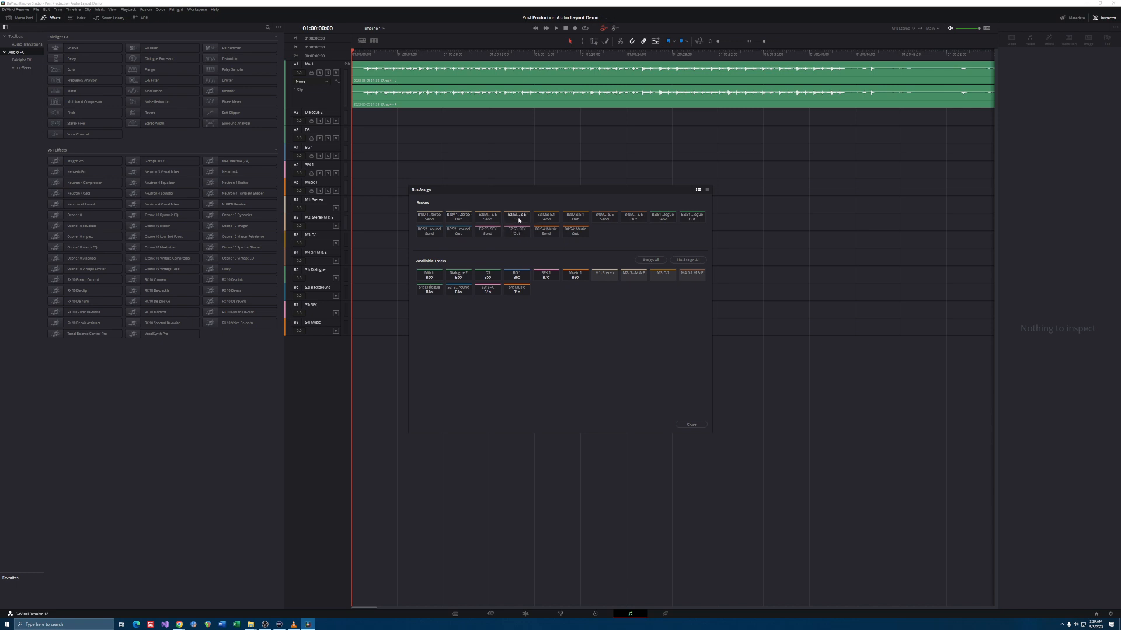
click(467, 295)
click(498, 294)
click(514, 292)
- Assign all four stem buses, S1: Dialogue through S4: Music, to the M3: 5.1 output
click(578, 219)
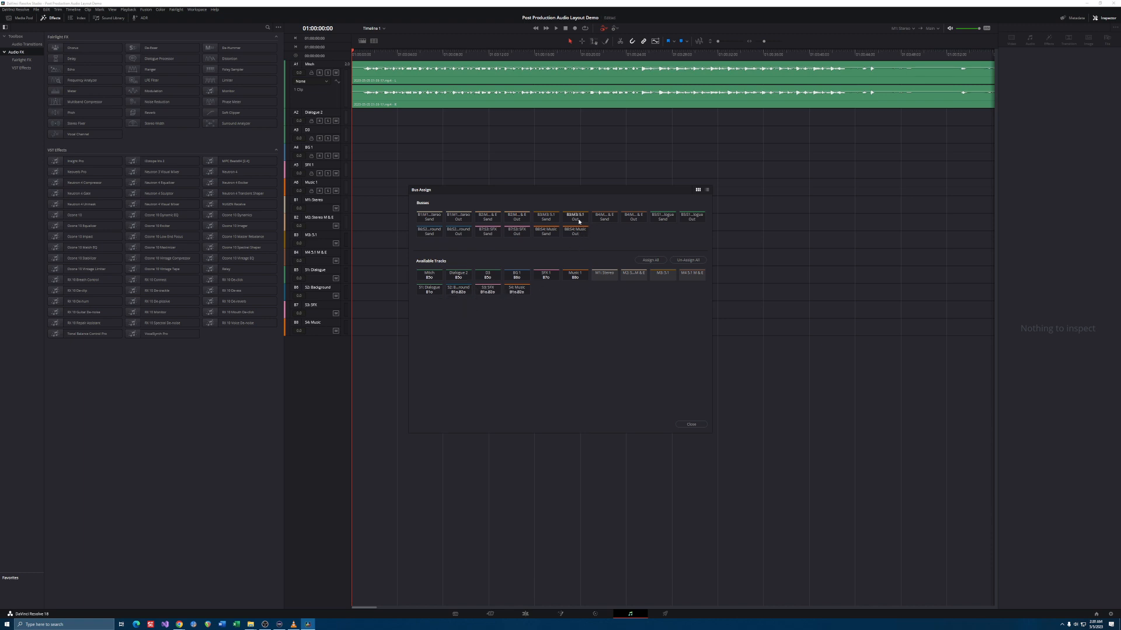
click(432, 291)
click(464, 293)
click(488, 291)
click(518, 292)
- Assign the non-dialogue stem buses to the M4: 5.1 M & E output and close the bus assignments
click(635, 218)
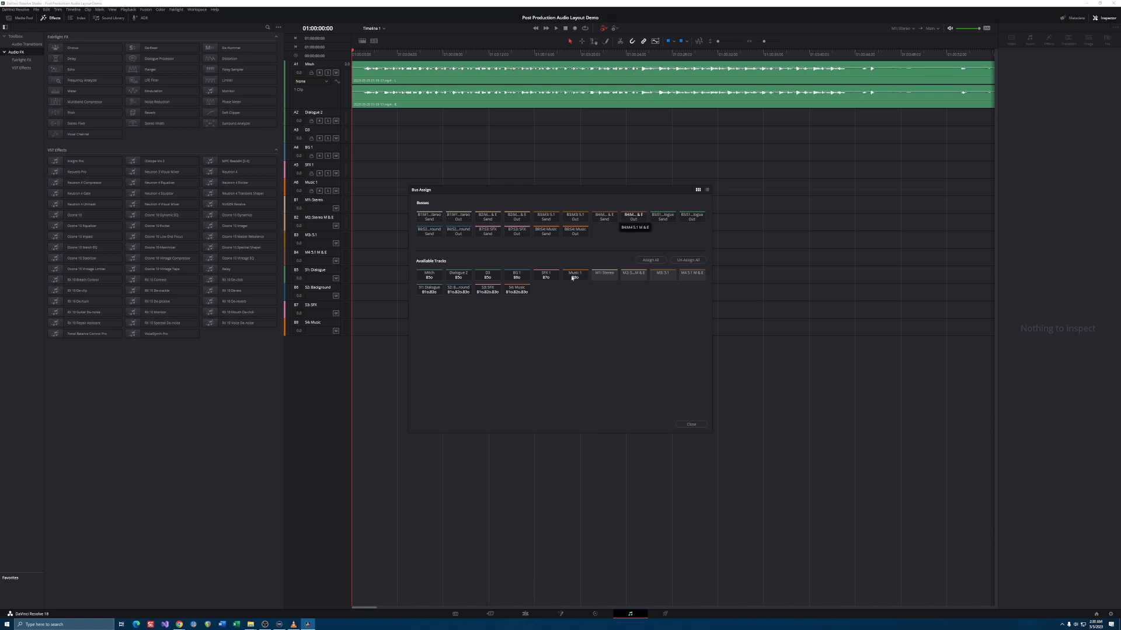
click(464, 291)
click(487, 292)
click(700, 421)
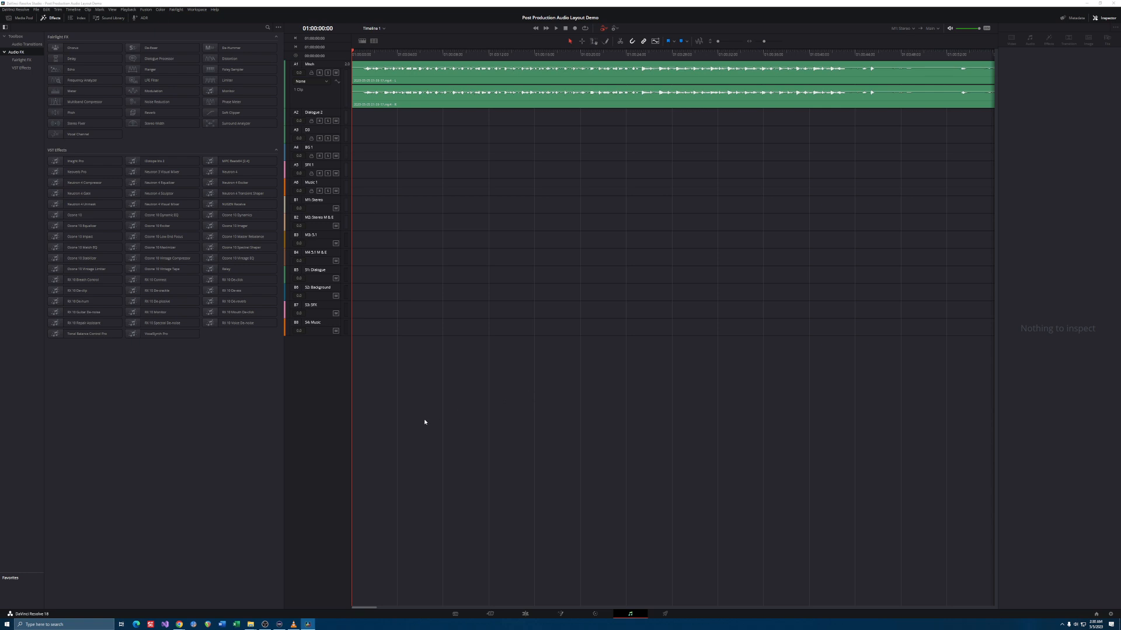
- Check which main and stem buses are available as the monitoring source
click(909, 29)
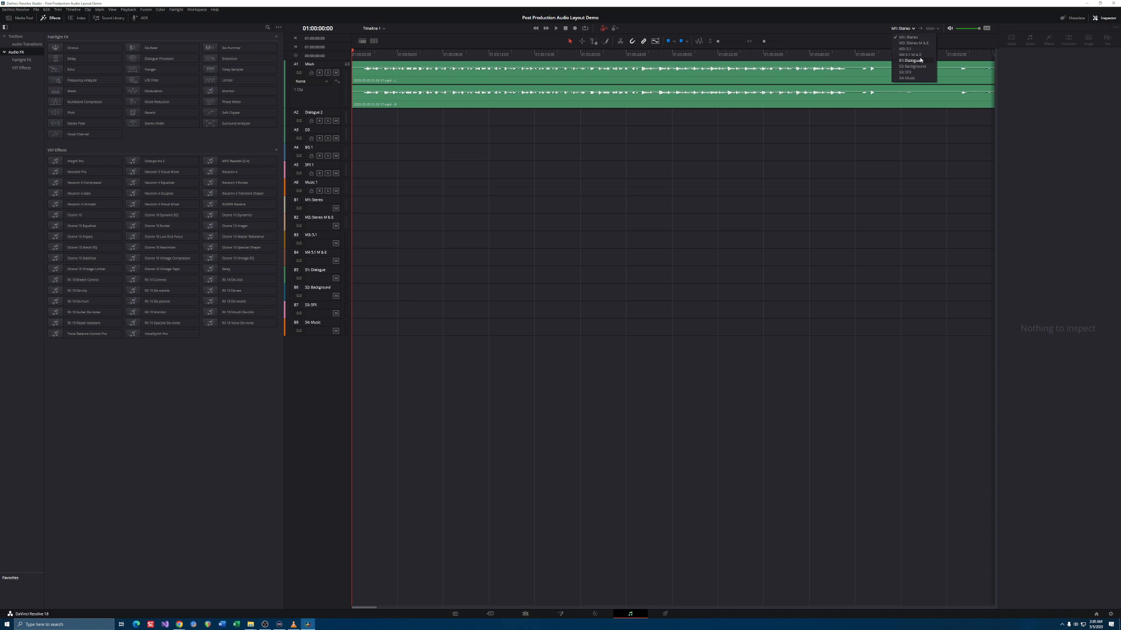
click(547, 426)
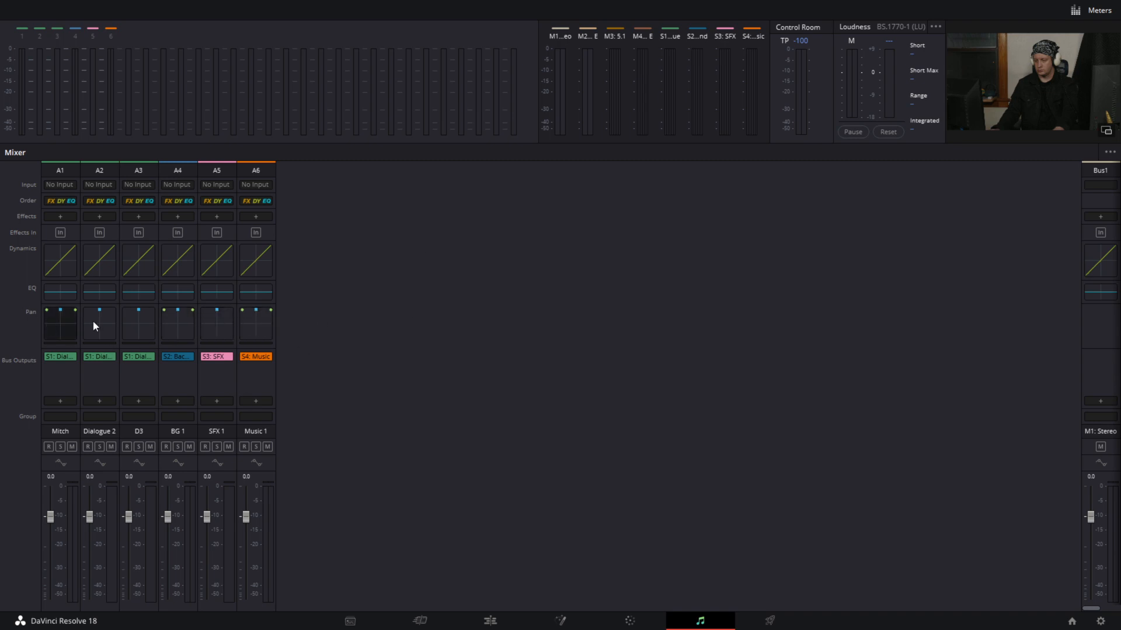
- Pan the BG 1 track to the back of the surround field, keeping it centred left to right
double_click(171, 321)
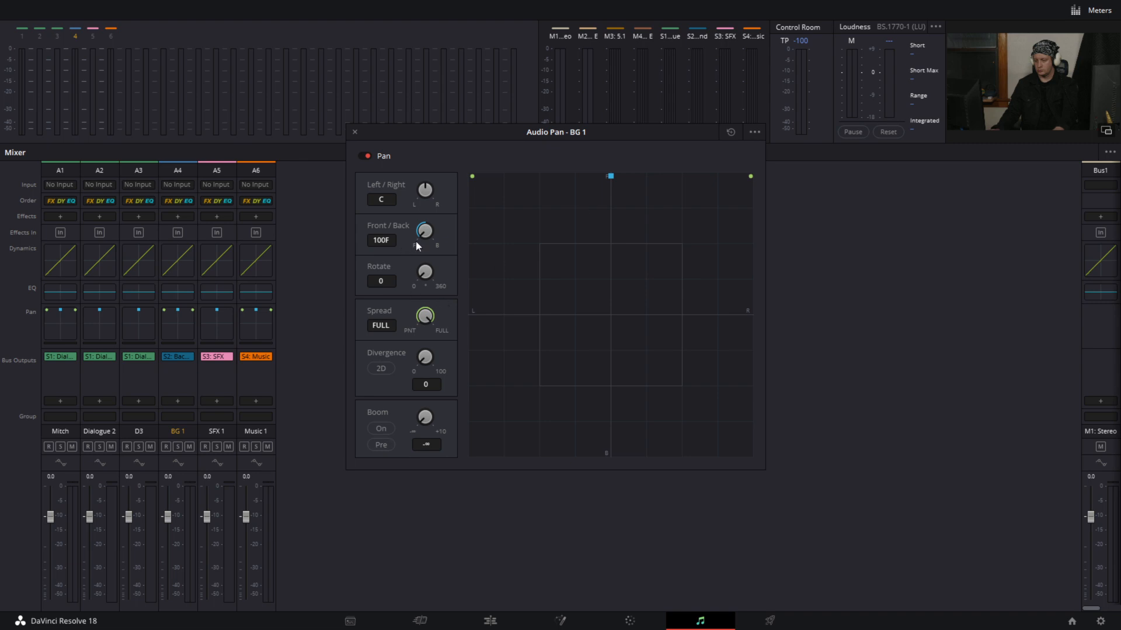
drag(425, 235, 603, 242)
click(355, 133)
double_click(214, 324)
click(377, 156)
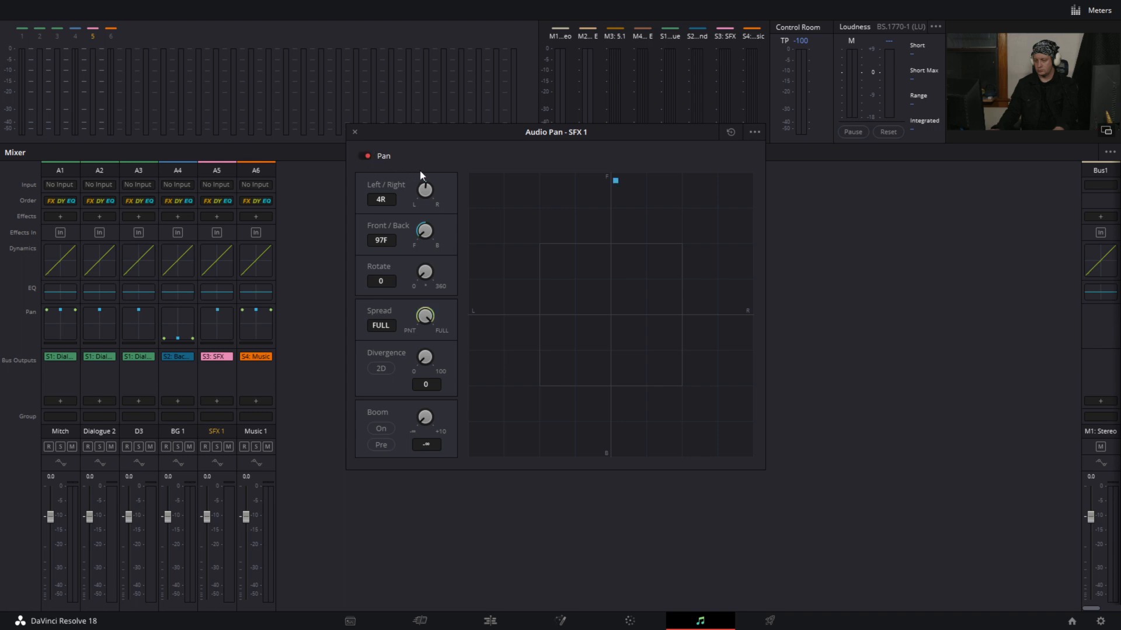
click(354, 134)
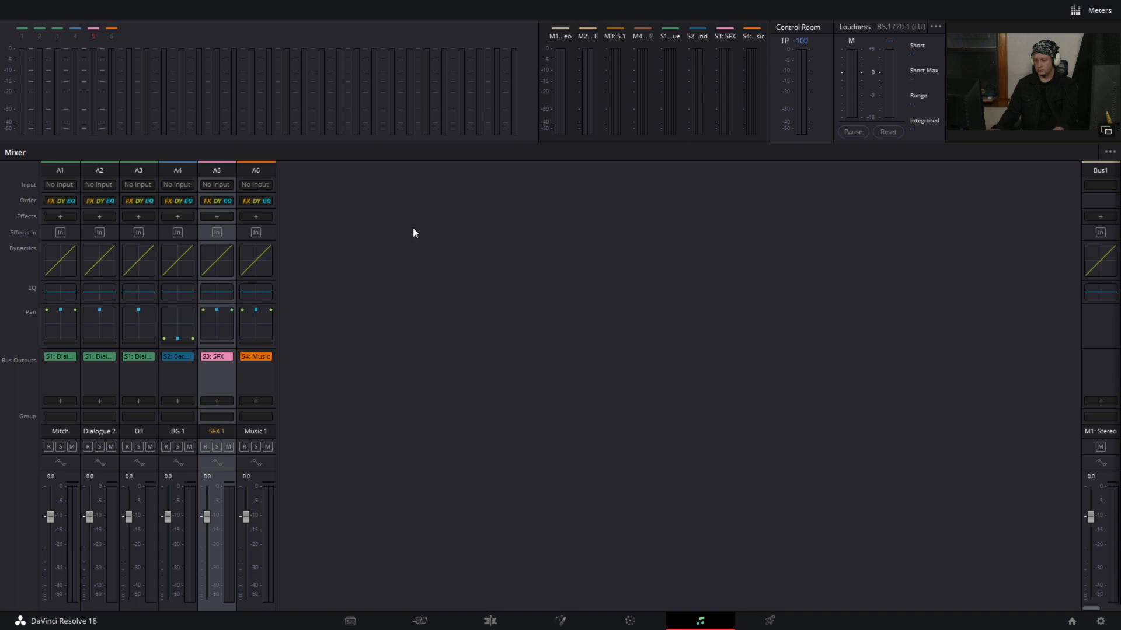
- Pan the SFX 1 track to the back of the surround field, keeping it centred left to right
double_click(229, 318)
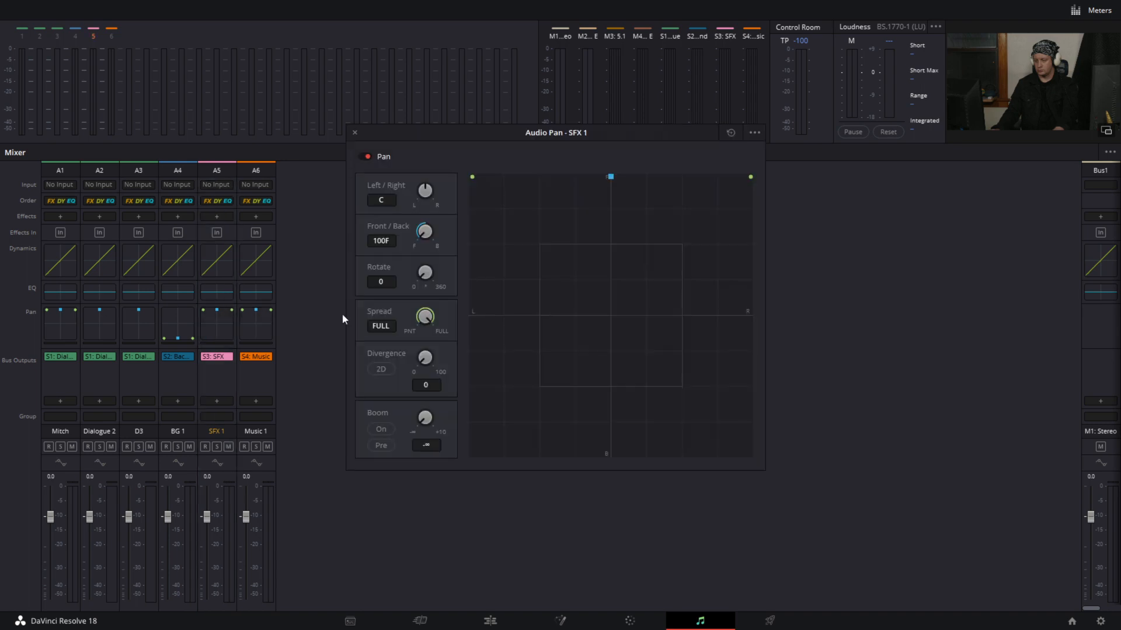
drag(431, 226, 569, 246)
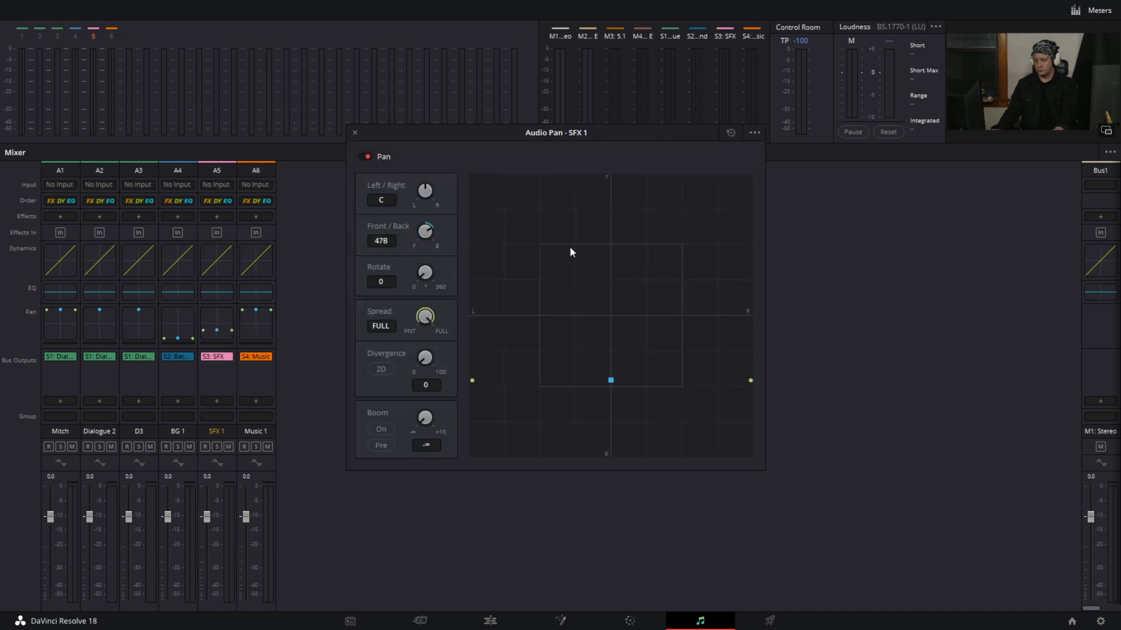
click(355, 134)
- Pan the Music 1 track to the back of the surround field, keeping it centred left to right
double_click(265, 330)
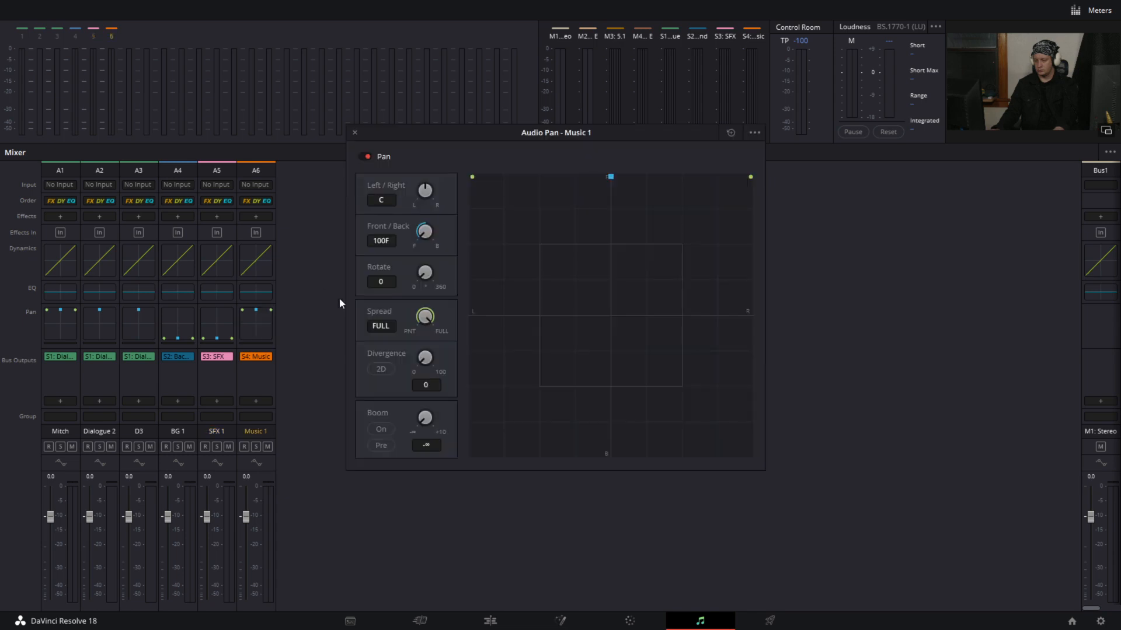
drag(425, 231, 200, 94)
click(355, 133)
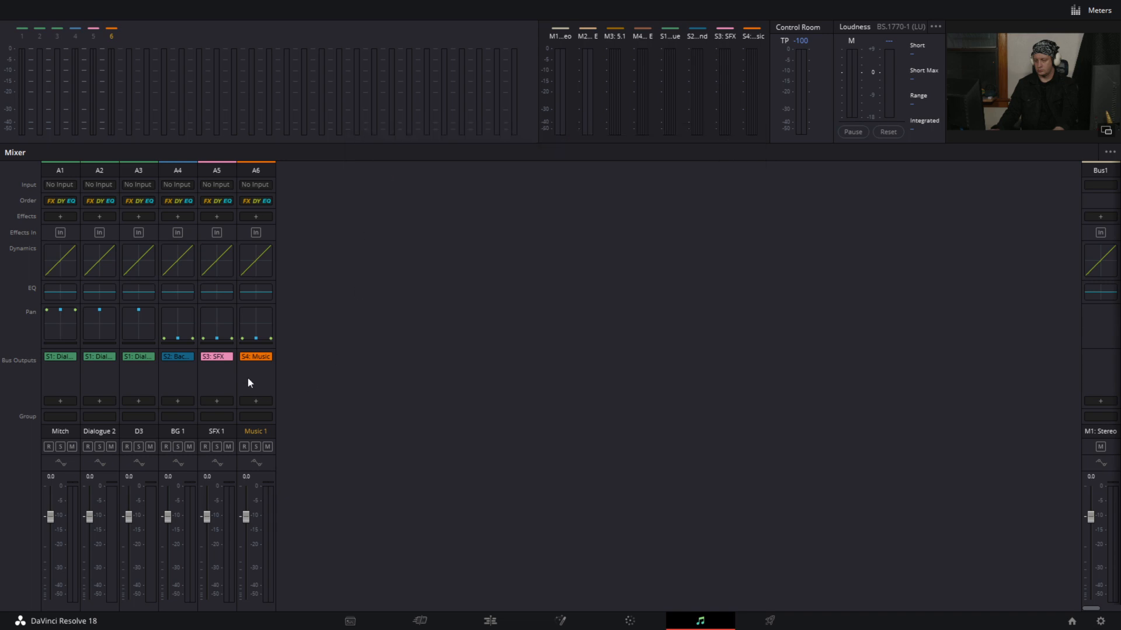